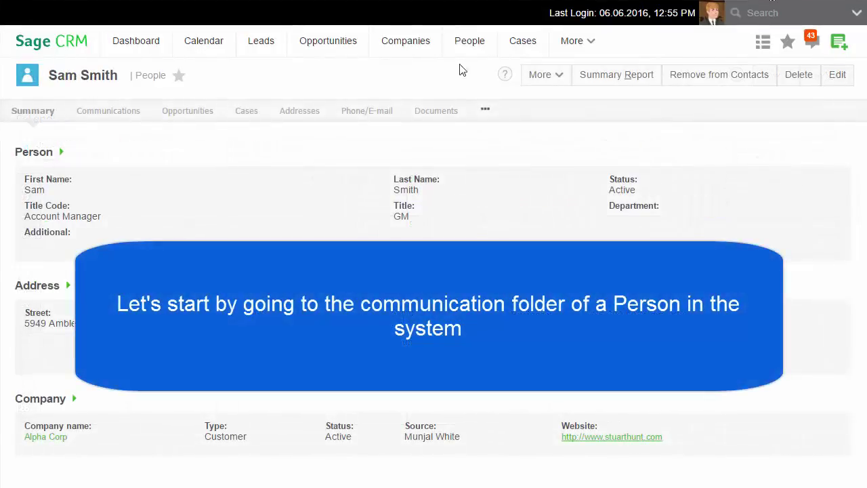
# - Open the person's communications and look through the recorded meetings, tasks and e-mails
pyautogui.click(120, 119)
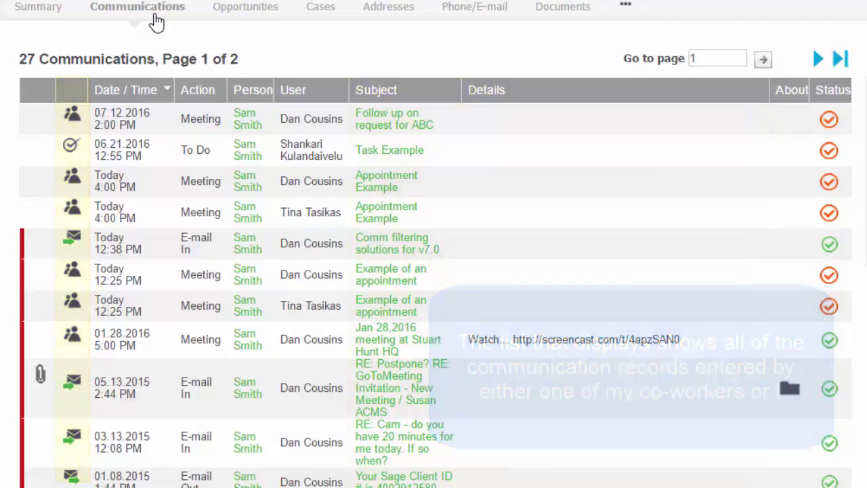
pyautogui.scroll(-5, 159, 27)
pyautogui.scroll(-1, 163, 31)
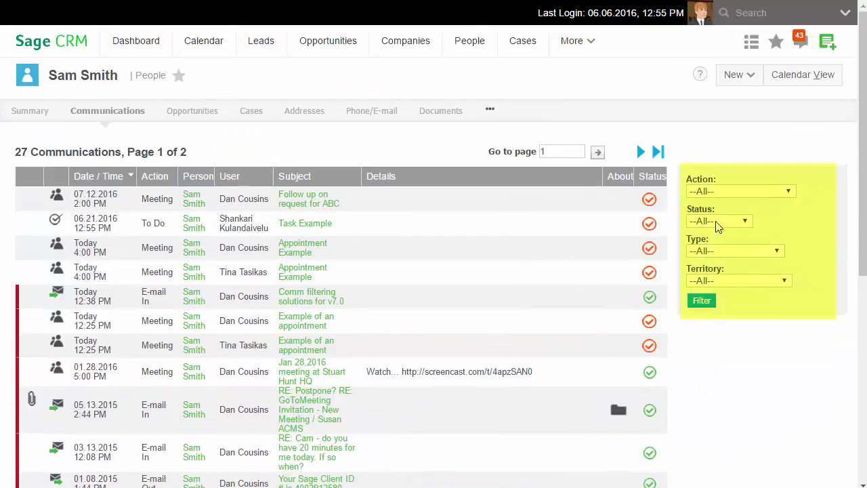
# - Filter the person's communications to those with status Pending
pyautogui.click(716, 222)
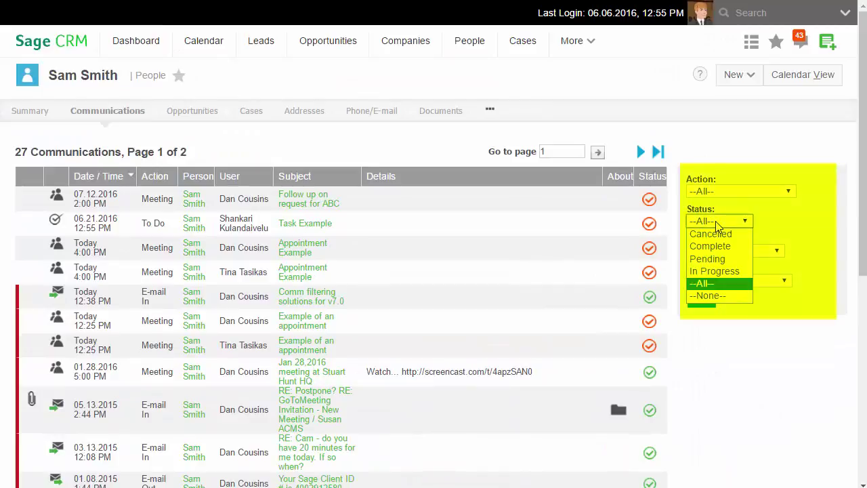
pyautogui.click(719, 263)
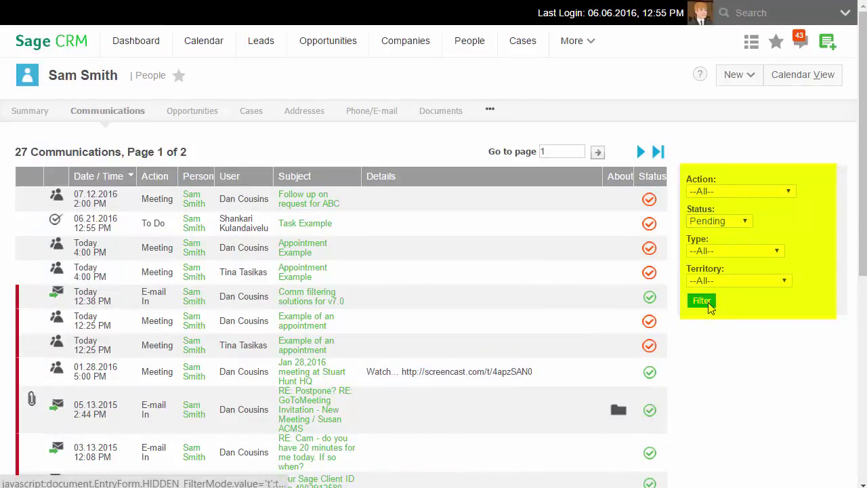
pyautogui.click(708, 304)
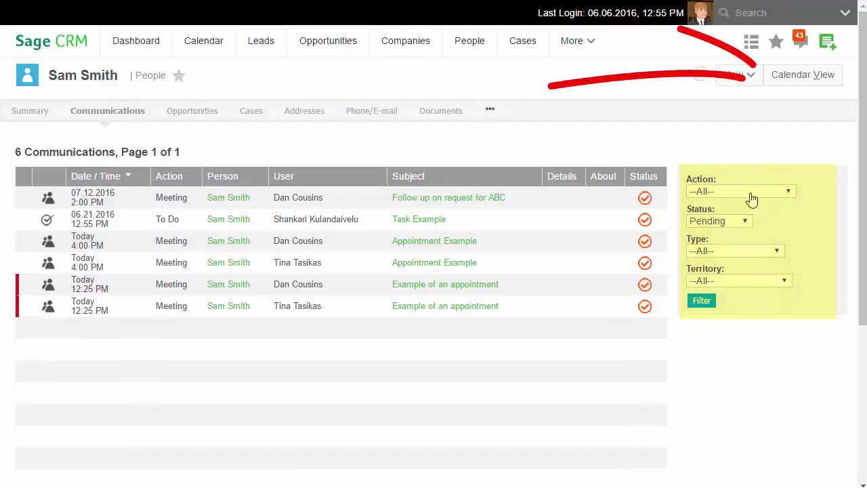
# - View the person's communications as a calendar and back as a list, and open the main calendar with its View By choices
pyautogui.click(794, 82)
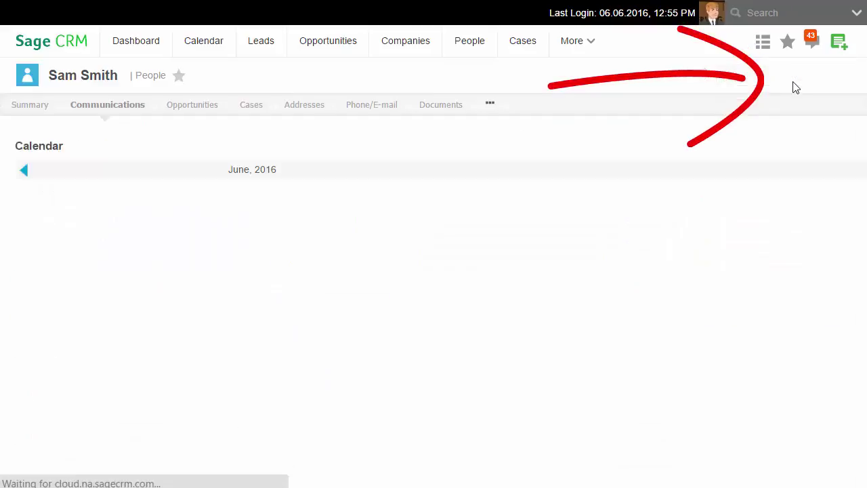
pyautogui.click(837, 76)
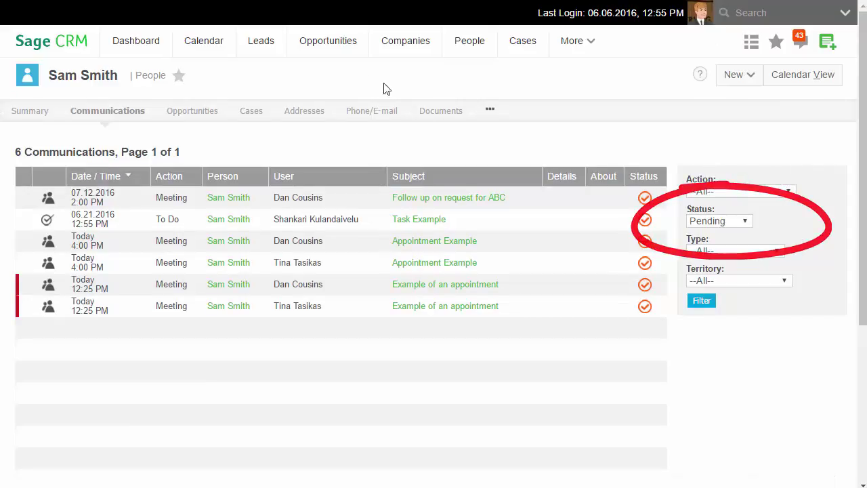
pyautogui.click(203, 43)
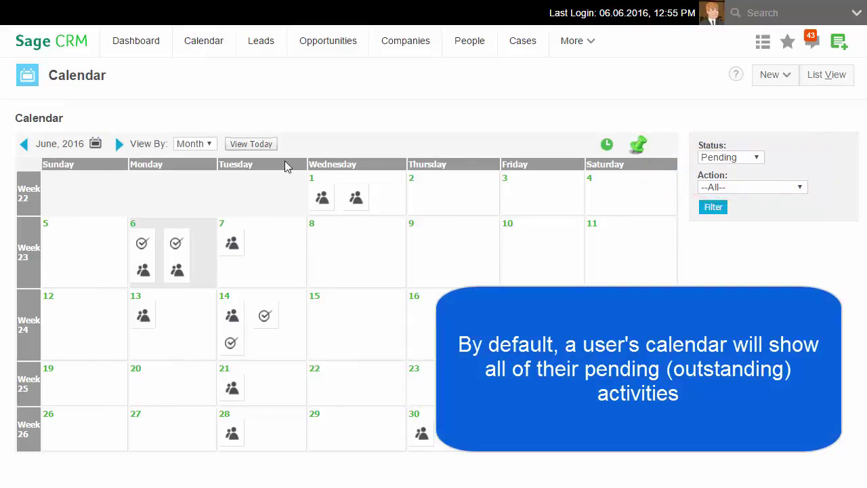
pyautogui.click(190, 145)
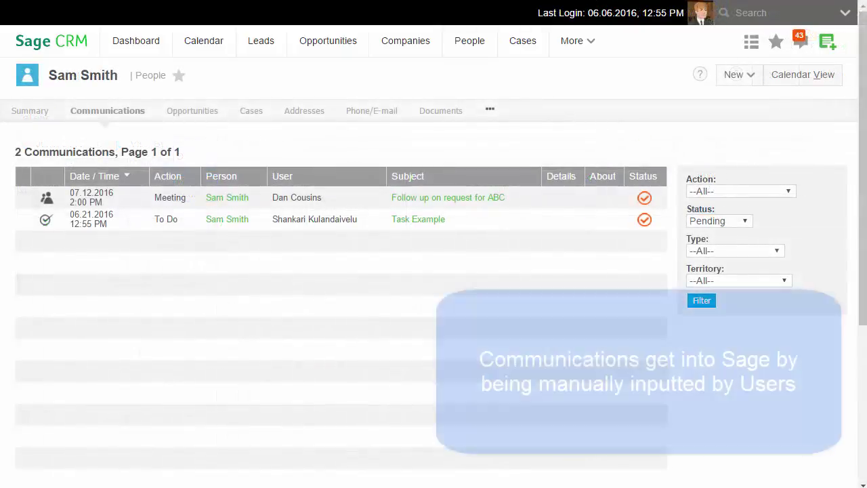
# - Start a new task from the person's communications and link it to CRM Customization July 22 in the About field
pyautogui.click(738, 76)
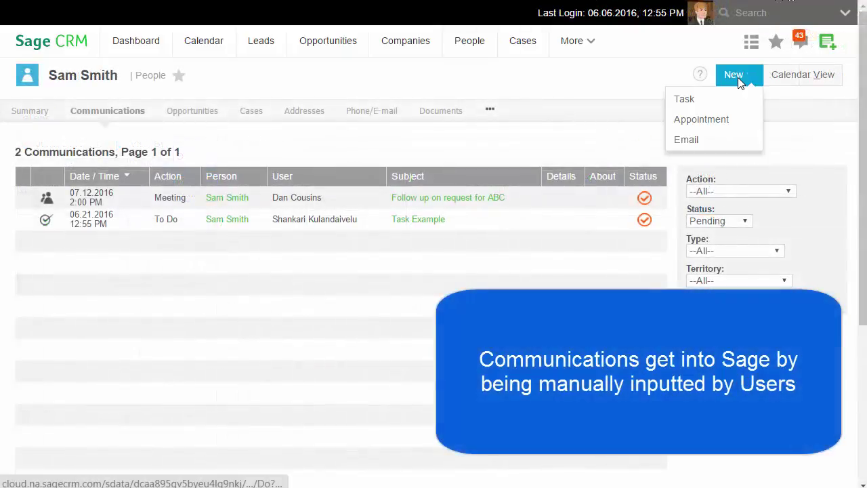
pyautogui.click(696, 100)
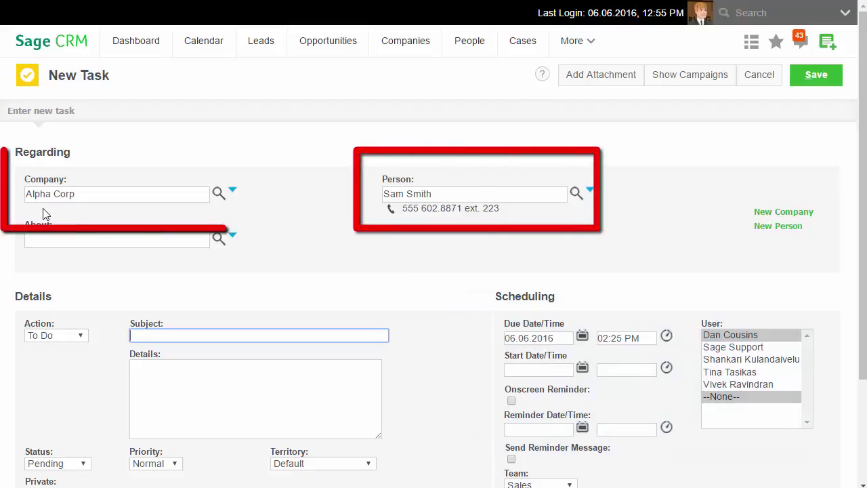
pyautogui.click(217, 238)
pyautogui.click(238, 282)
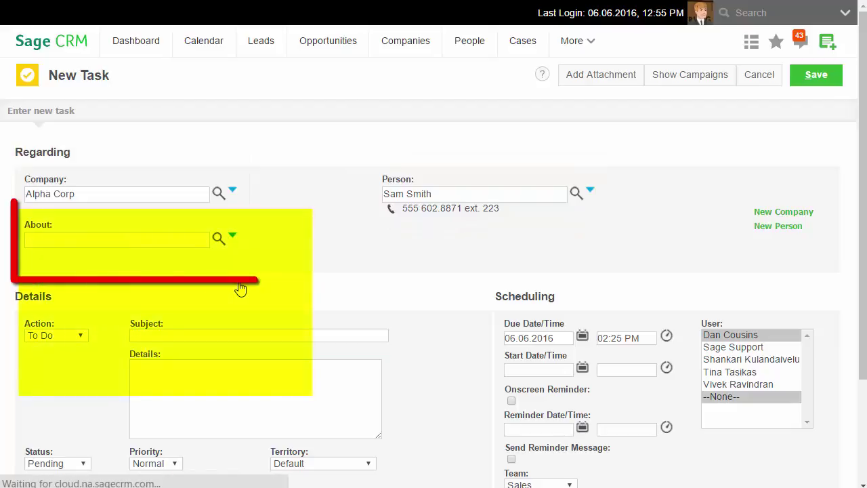
pyautogui.click(204, 328)
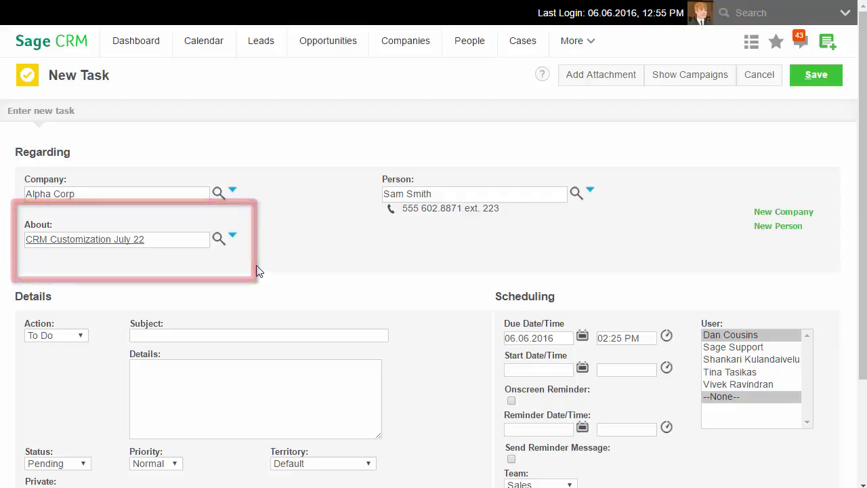
# - Review the task's available Action types, keeping To Do, and place the cursor in the Subject field
pyautogui.scroll(-1, 251, 265)
pyautogui.scroll(-1, 251, 263)
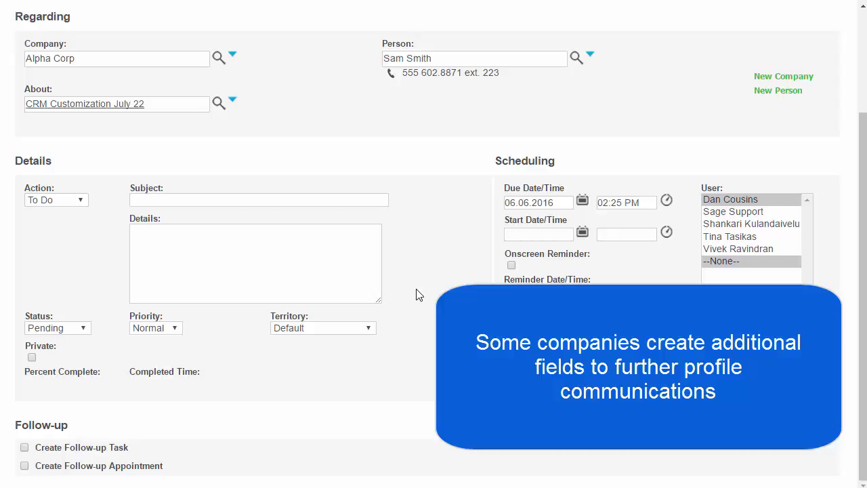
pyautogui.click(71, 203)
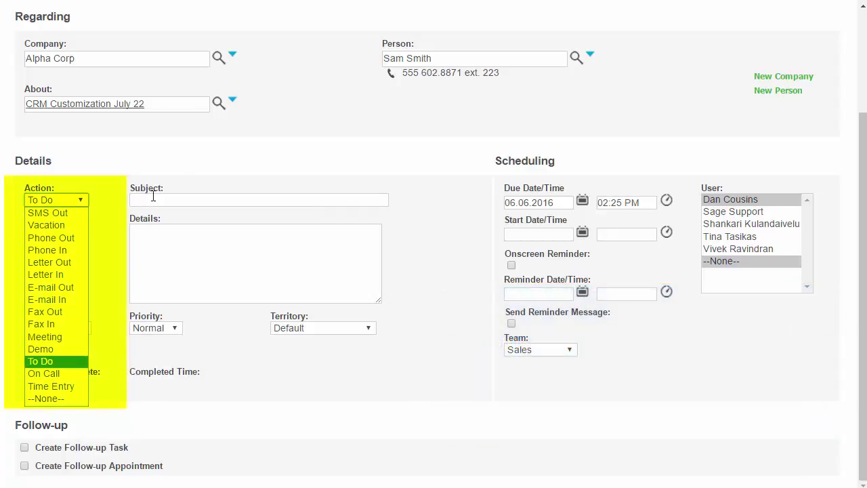
pyautogui.click(165, 199)
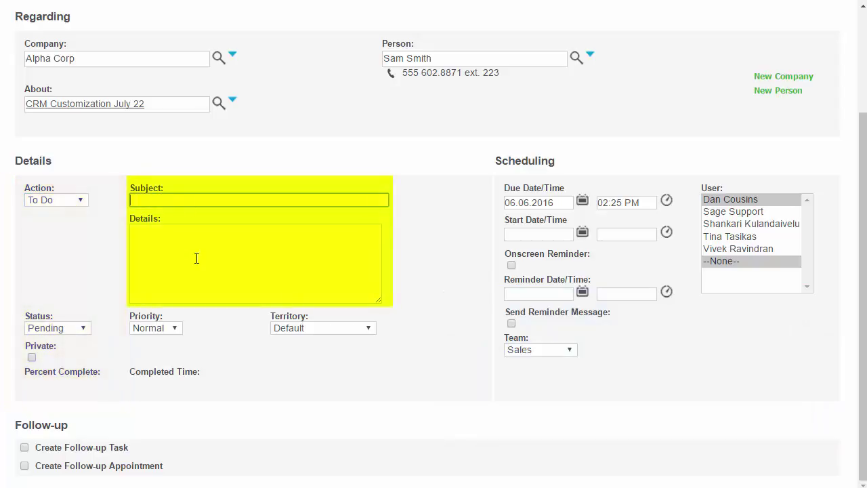
# - Pick 06.06.2016 as the task's due date and turn on its onscreen reminder
pyautogui.click(583, 200)
pyautogui.click(544, 283)
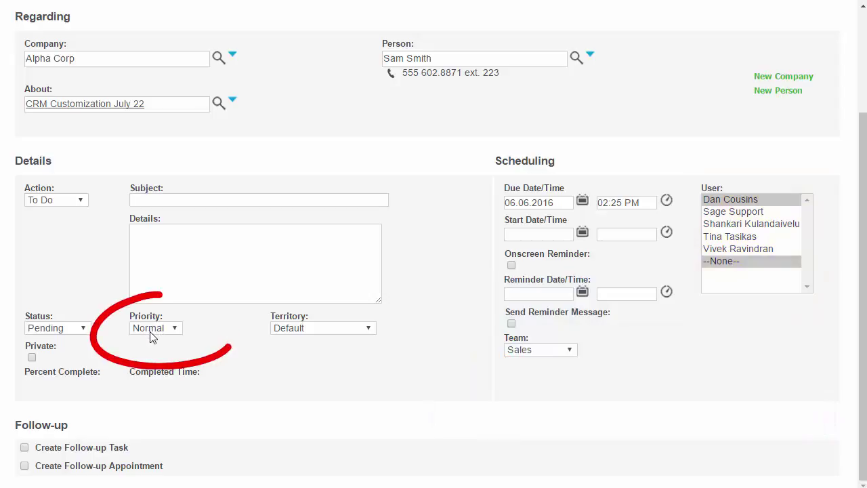
pyautogui.click(511, 265)
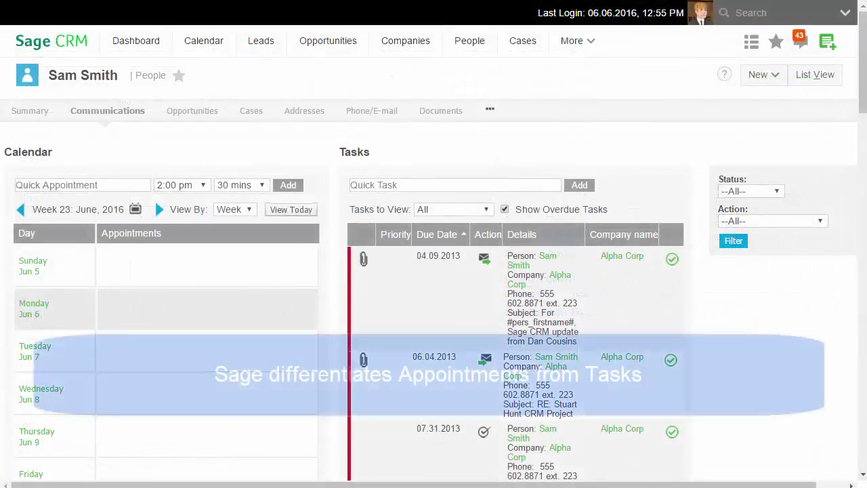
pyautogui.click(242, 211)
pyautogui.click(287, 159)
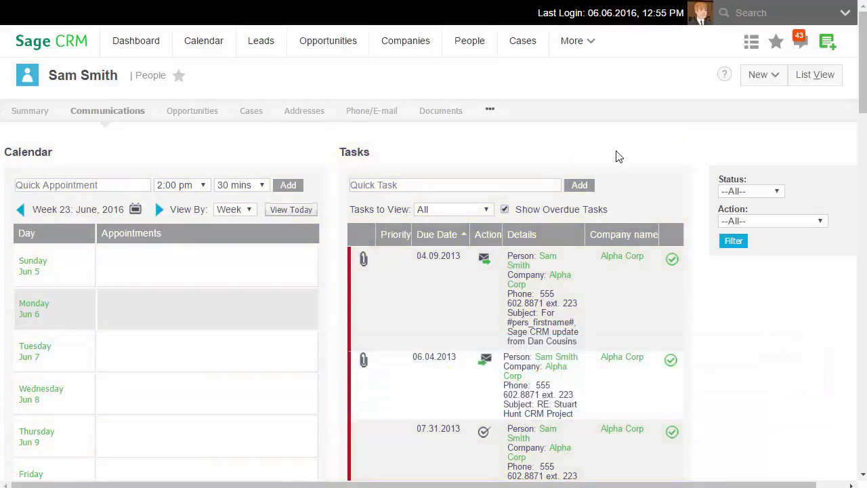
# - Start another new task for the person and set its due date to 06.13.2016
pyautogui.click(761, 80)
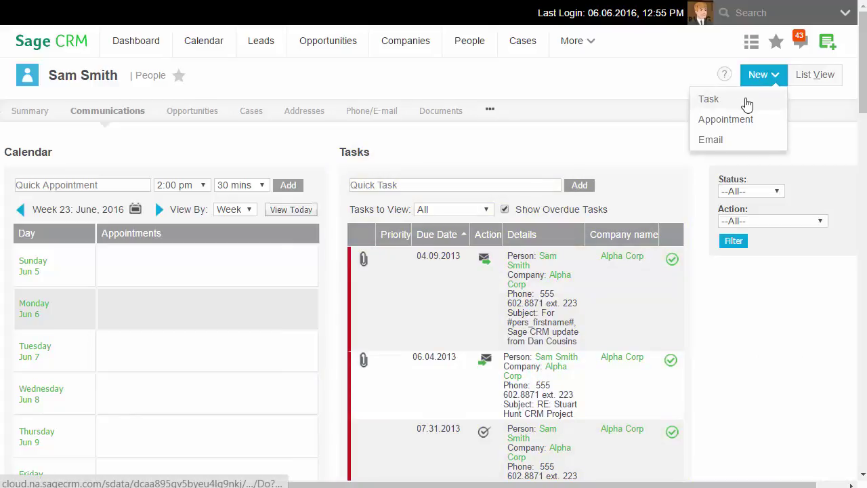
pyautogui.click(722, 102)
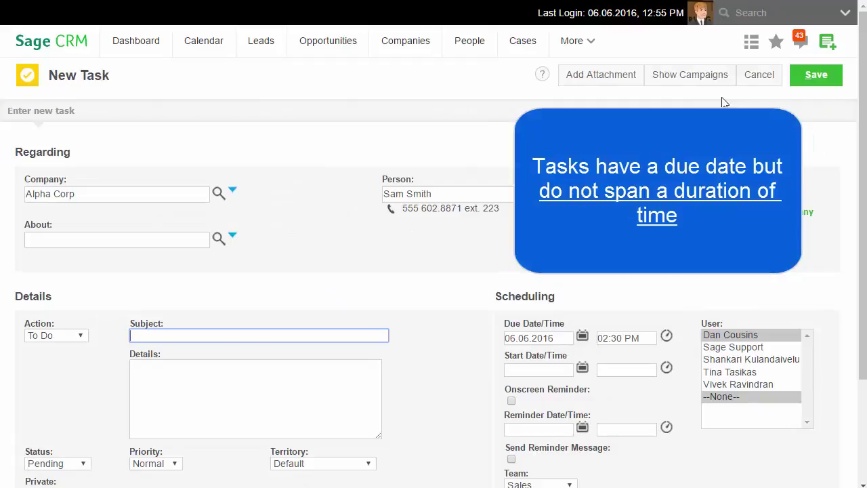
pyautogui.click(583, 336)
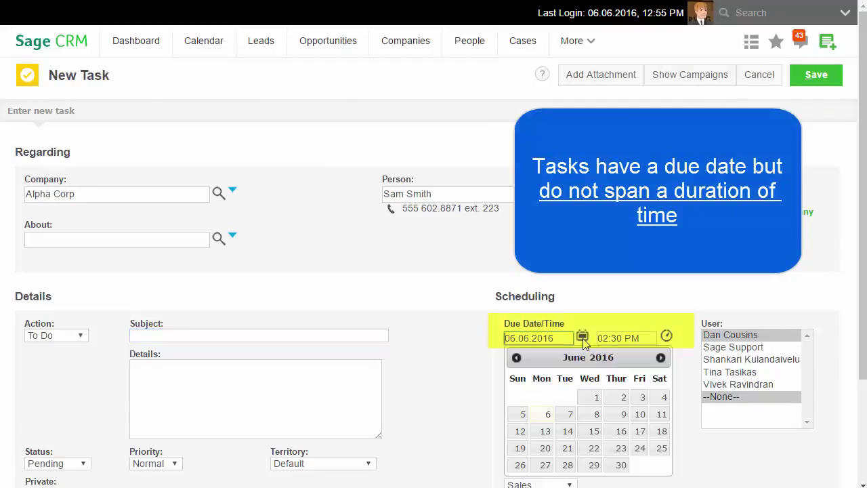
pyautogui.click(545, 431)
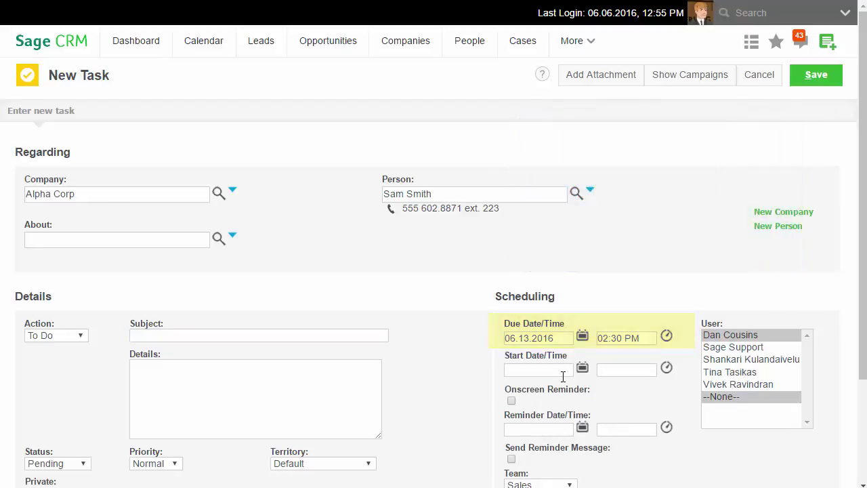
# - Review the new task's user, reminder and follow-up fields, and cancel the task without saving
pyautogui.scroll(-1, 563, 377)
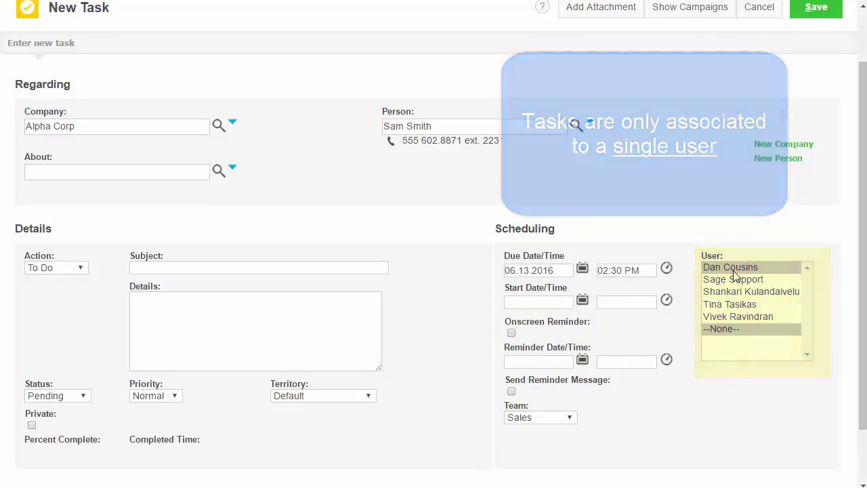
pyautogui.scroll(-1, 734, 275)
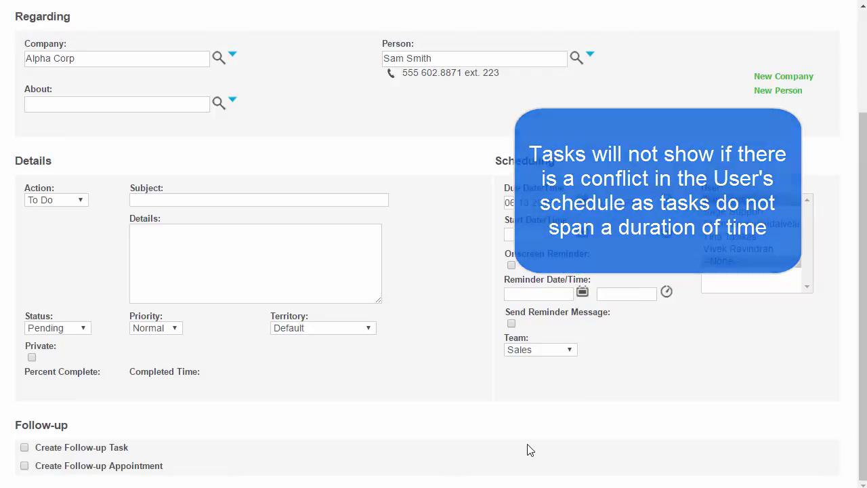
pyautogui.scroll(3, 527, 449)
pyautogui.click(759, 76)
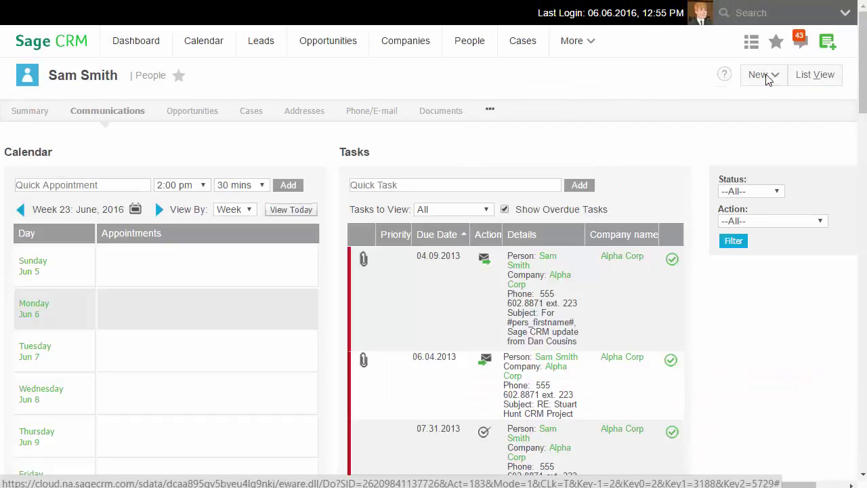
# - Start a new appointment for the person and review its Action types, keeping Meeting
pyautogui.click(764, 75)
pyautogui.click(750, 122)
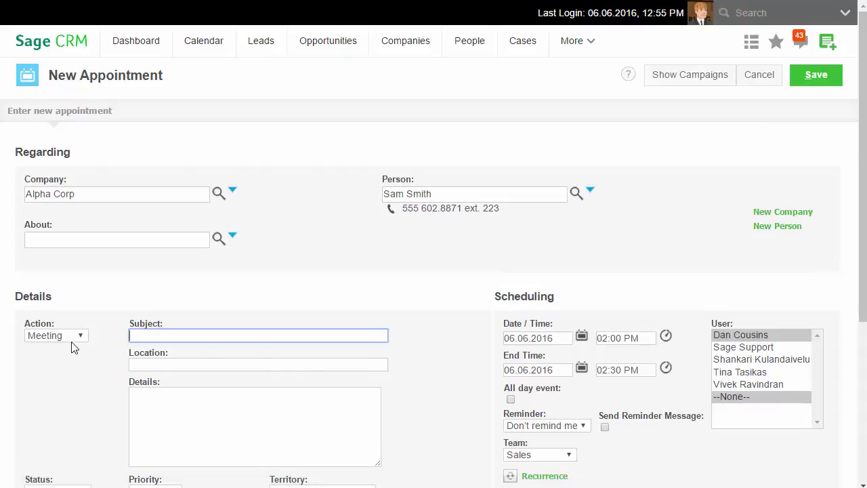
pyautogui.click(74, 339)
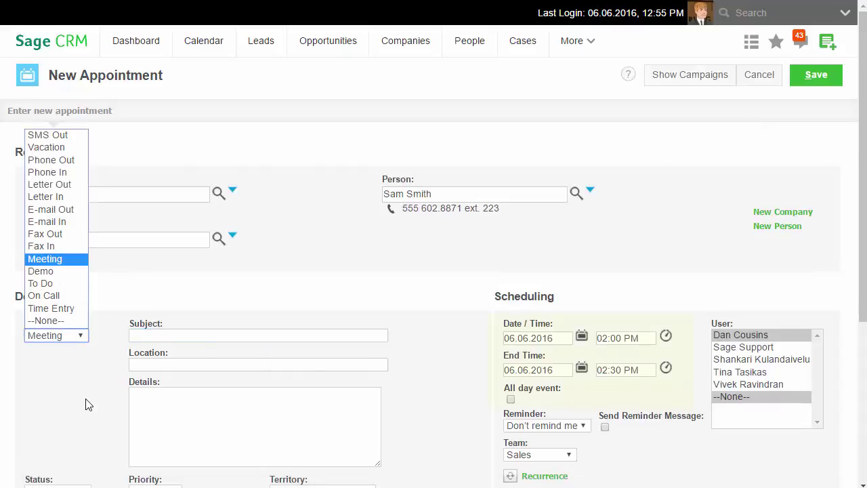
pyautogui.click(466, 312)
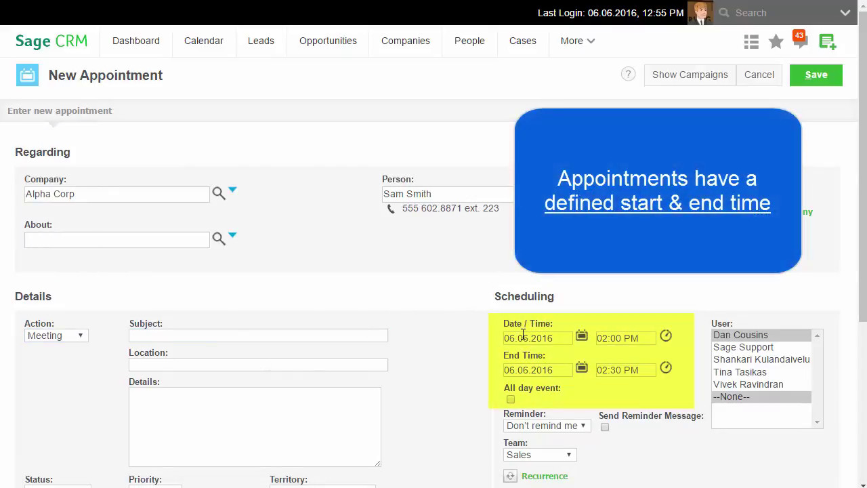
# - Set the appointment's end time to 03:30 PM
pyautogui.click(666, 370)
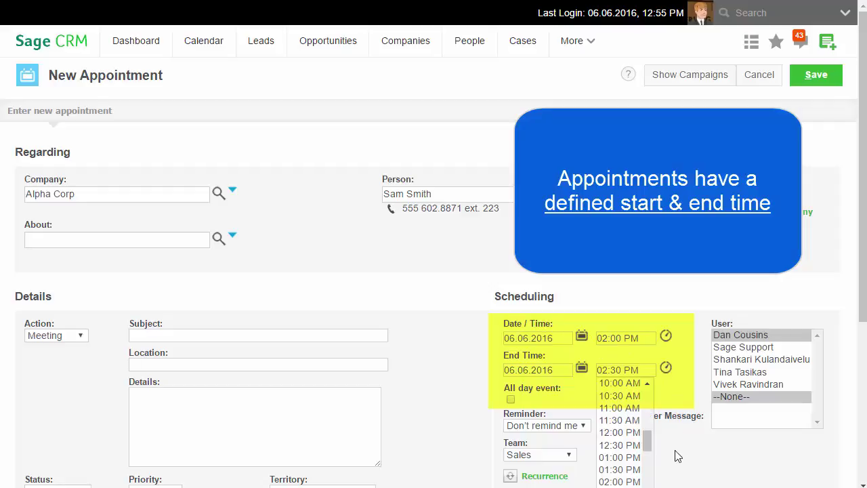
pyautogui.scroll(-3, 651, 475)
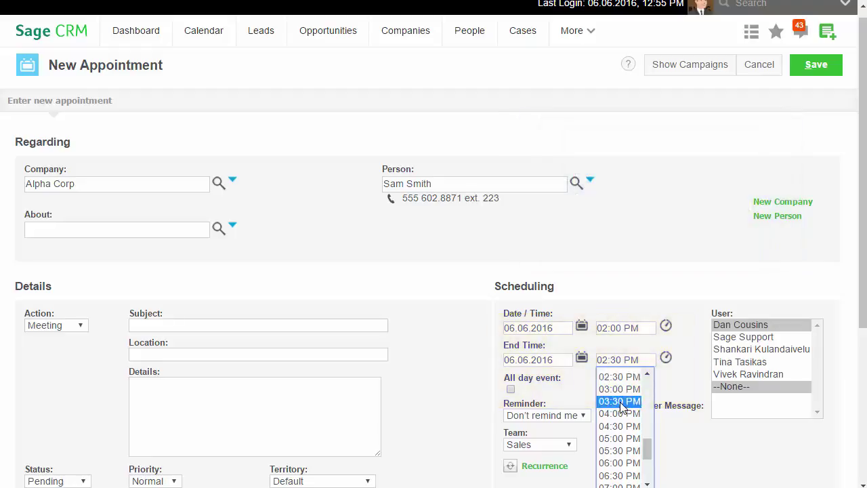
pyautogui.click(619, 402)
# - Assign the appointment to both the fourth and the first listed users, and open the main calendar to view it
pyautogui.scroll(-3, 630, 366)
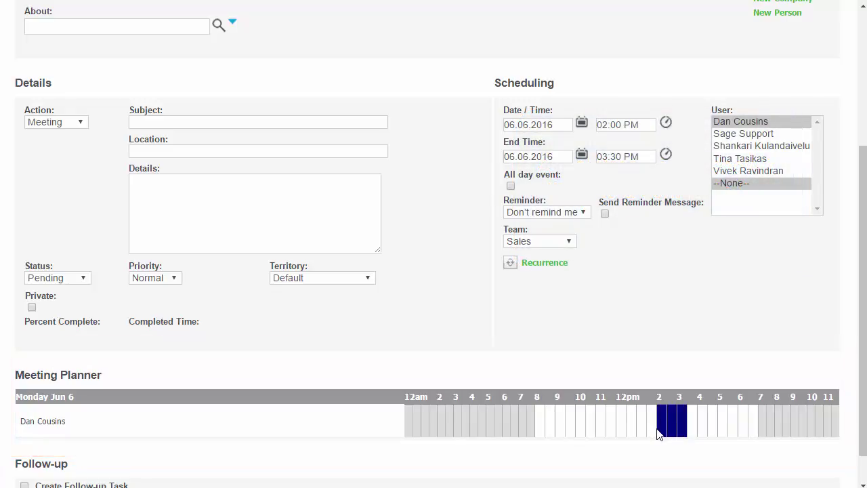
pyautogui.click(736, 160)
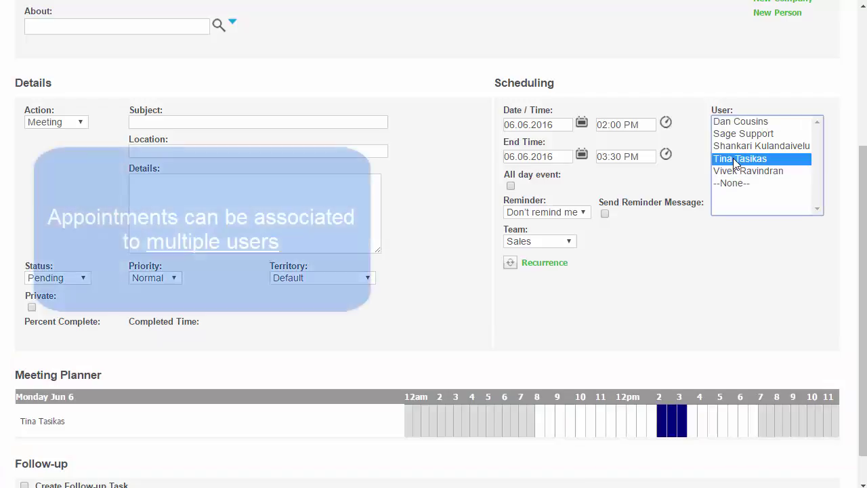
pyautogui.keyDown('ctrl'); pyautogui.click(741, 124); pyautogui.keyUp('ctrl')
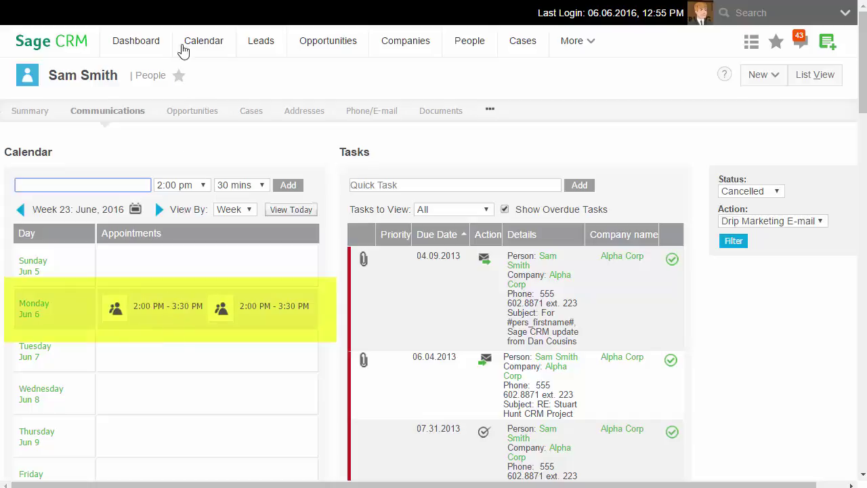
pyautogui.click(208, 48)
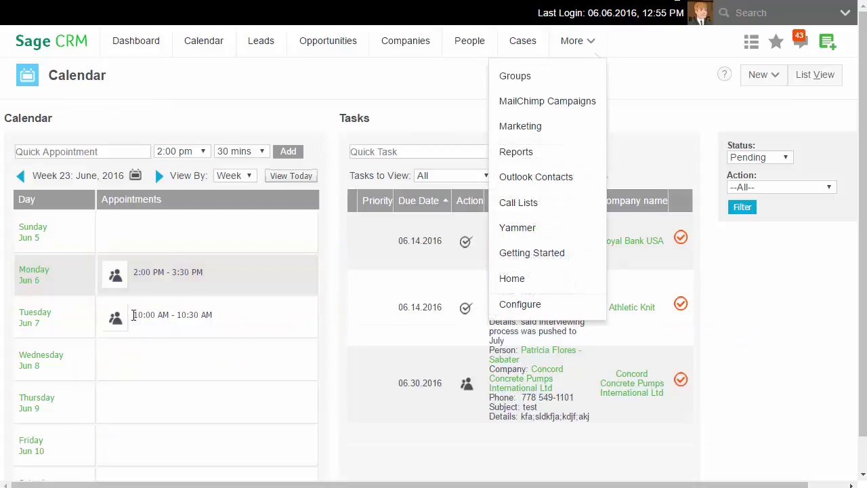
# - Open the Monday Jun 6 appointment from 2:00 PM to 3:30 PM, set its status to Complete and save it
pyautogui.moveTo(118, 286)
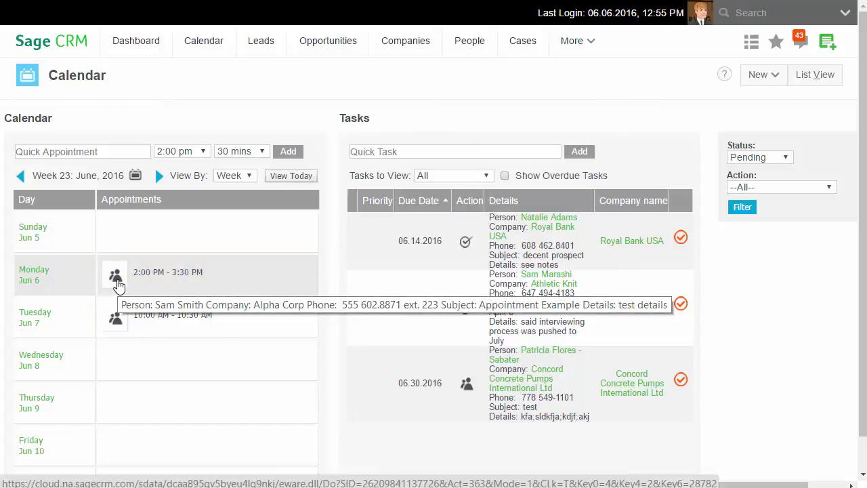
pyautogui.click(119, 285)
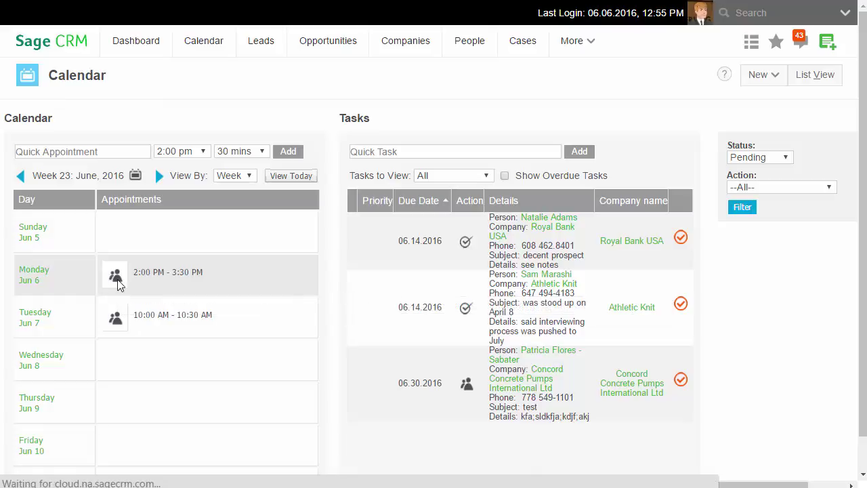
pyautogui.scroll(-2, 120, 287)
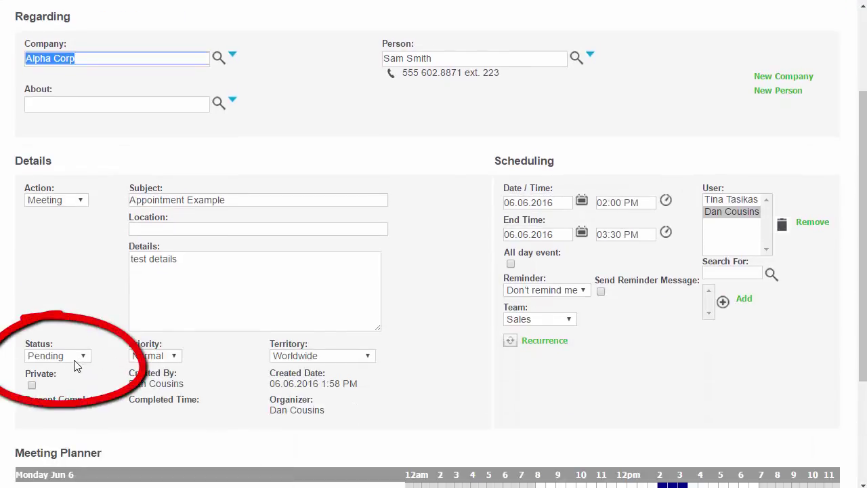
pyautogui.click(75, 357)
pyautogui.click(59, 383)
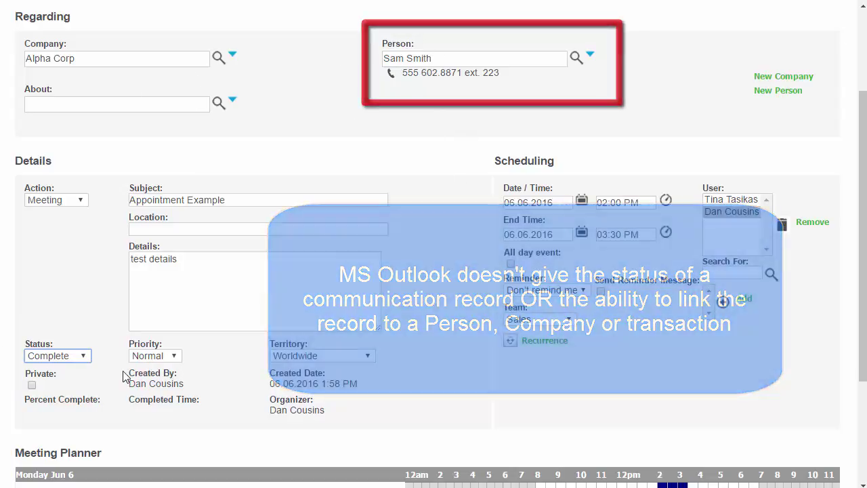
pyautogui.scroll(2, 478, 298)
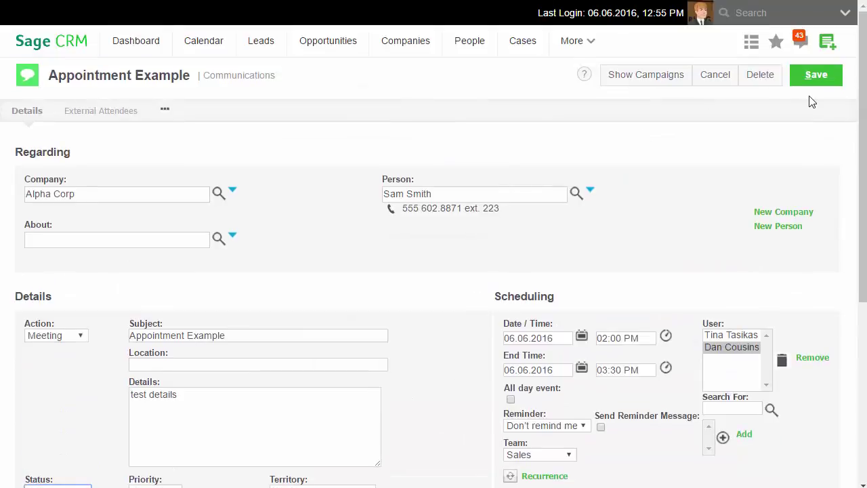
pyautogui.click(818, 78)
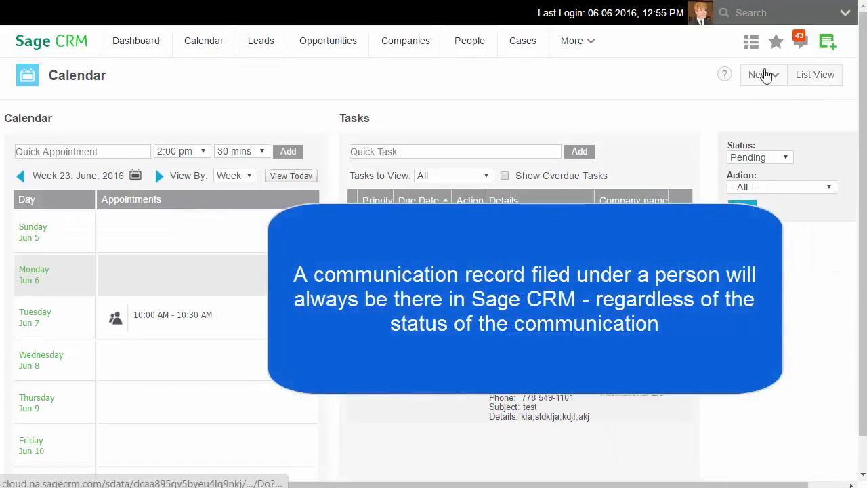
# - Open the appointment's contact person from the recent records and view their communications
pyautogui.click(751, 41)
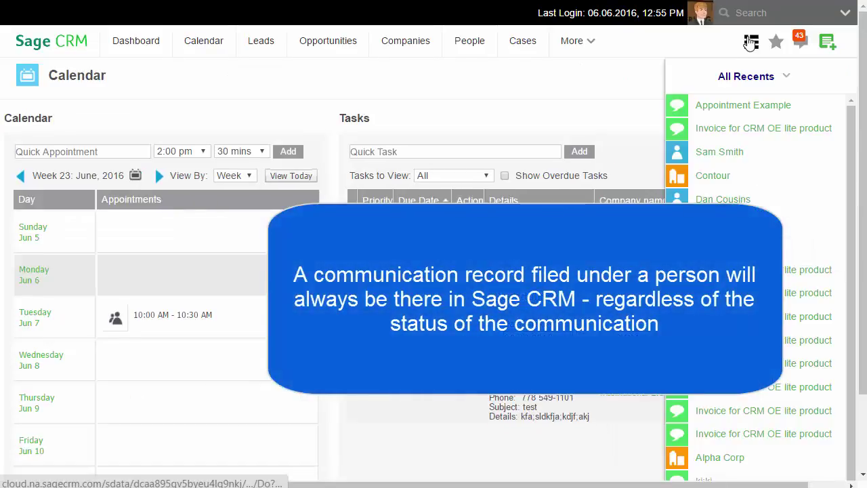
pyautogui.click(740, 153)
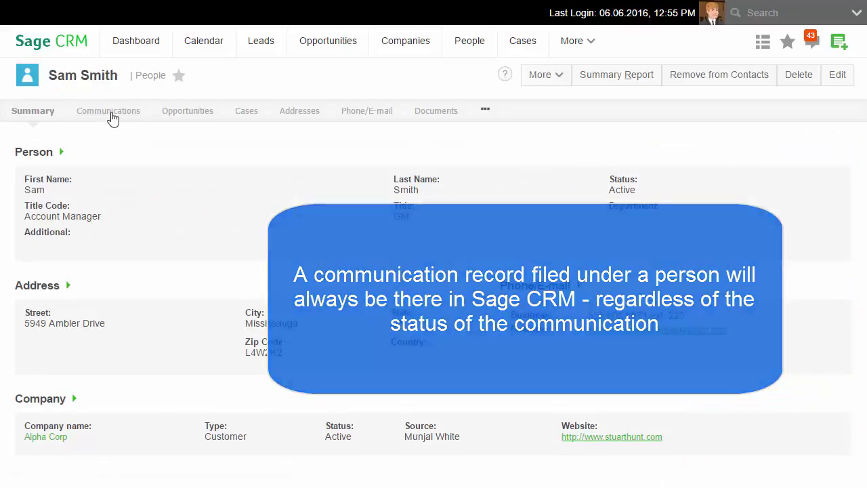
pyautogui.click(110, 114)
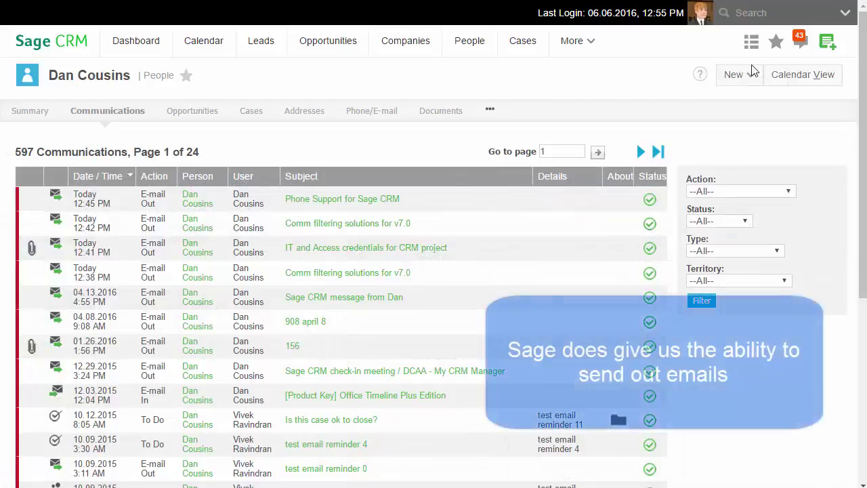
# - Review the blank email form started from the person's communications list, and cancel it without sending
pyautogui.click(741, 76)
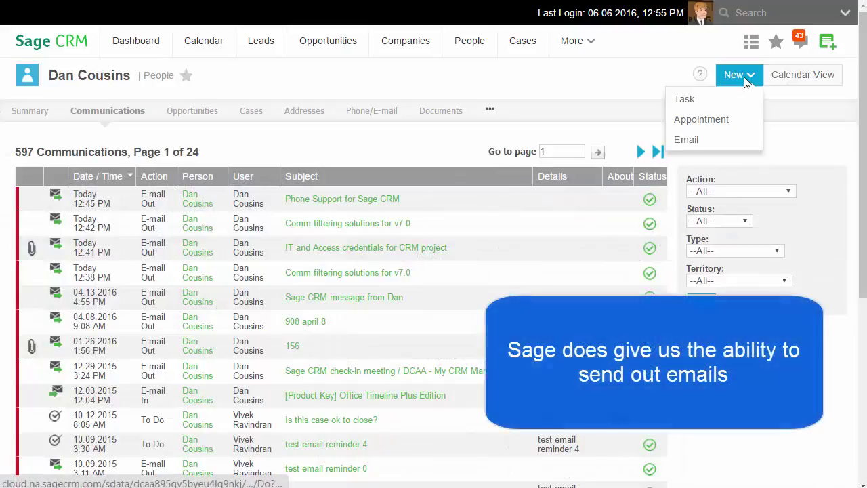
pyautogui.click(696, 139)
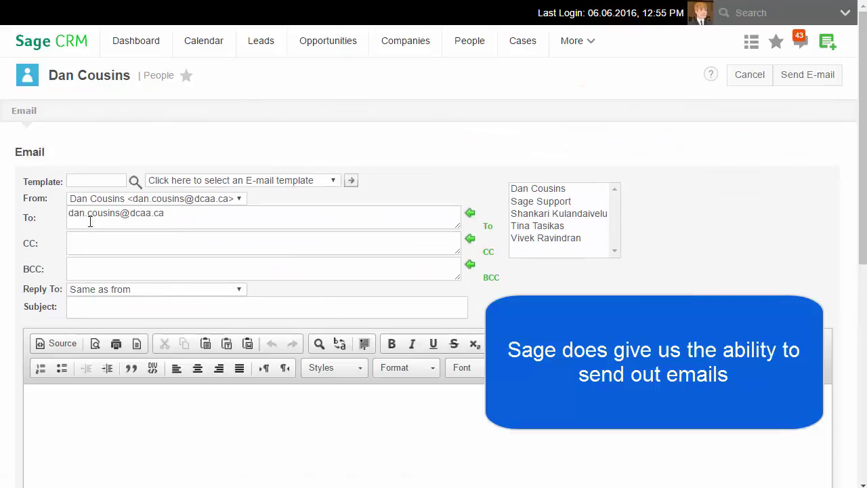
pyautogui.click(749, 80)
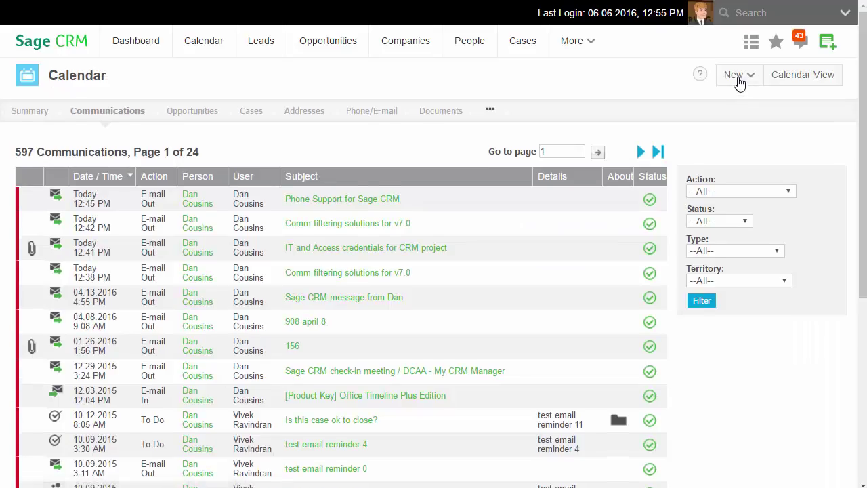
pyautogui.click(740, 77)
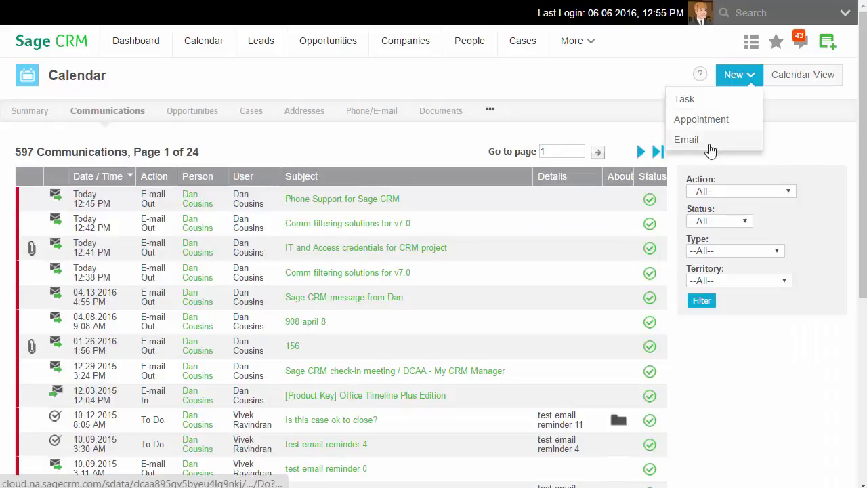
# - Email the person at their business address from their summary using the Set up 30 day trial template, and check their communications
pyautogui.click(17, 117)
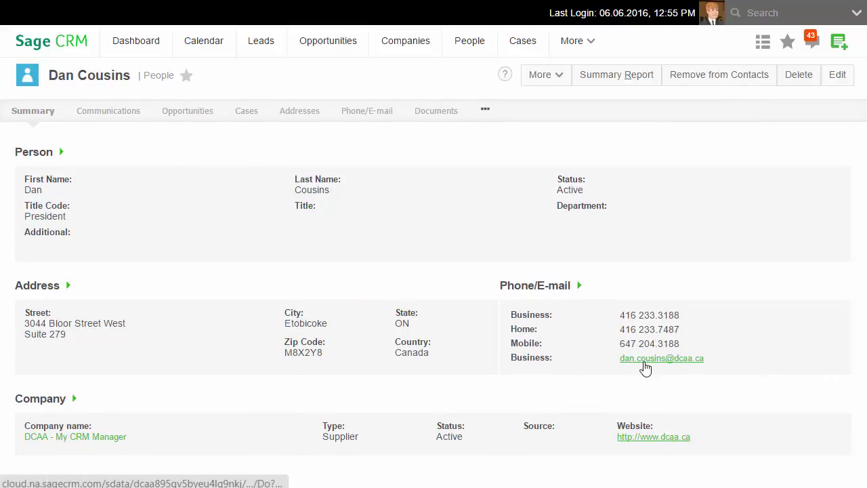
pyautogui.click(644, 362)
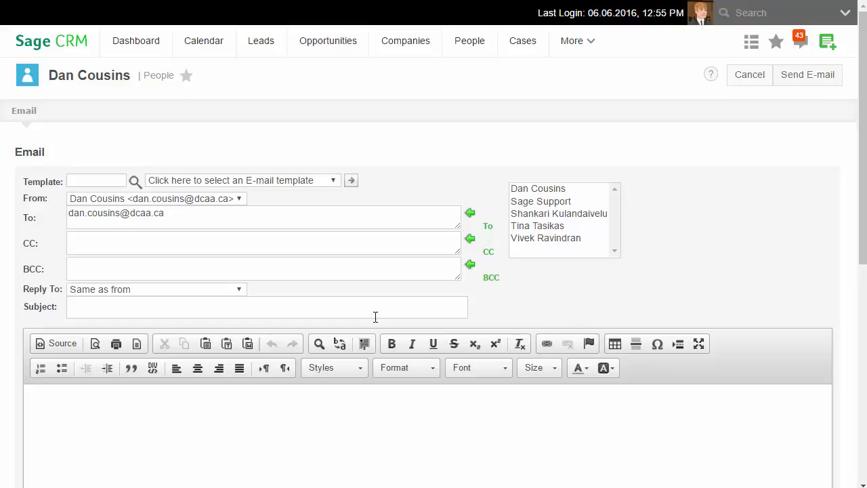
pyautogui.click(244, 181)
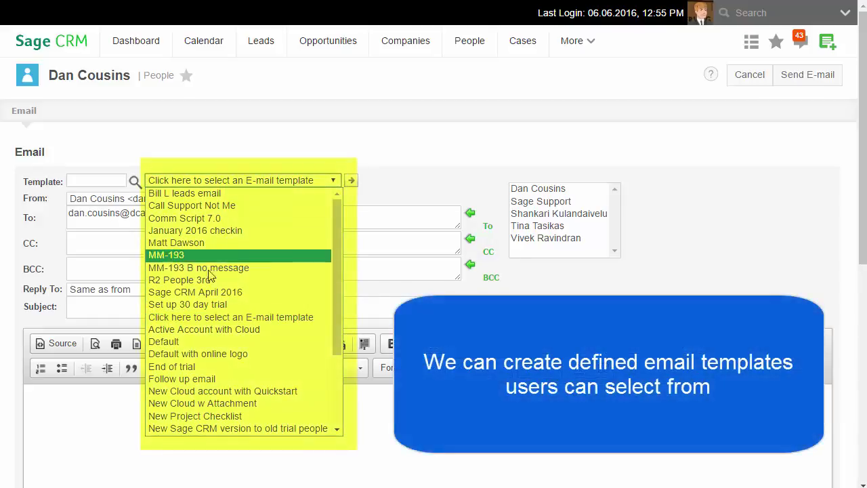
pyautogui.click(202, 304)
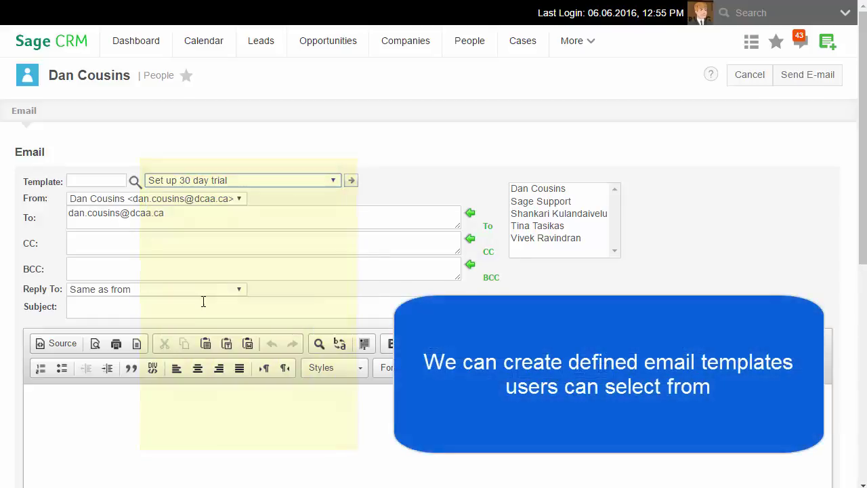
pyautogui.click(351, 181)
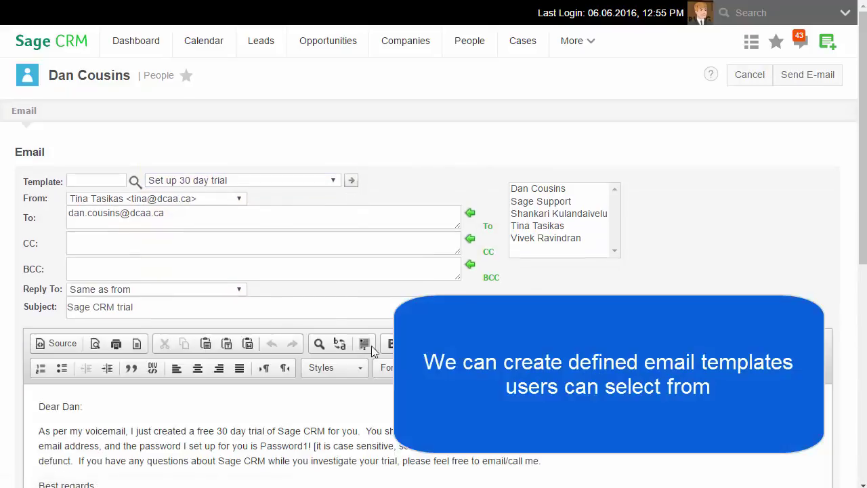
pyautogui.click(803, 76)
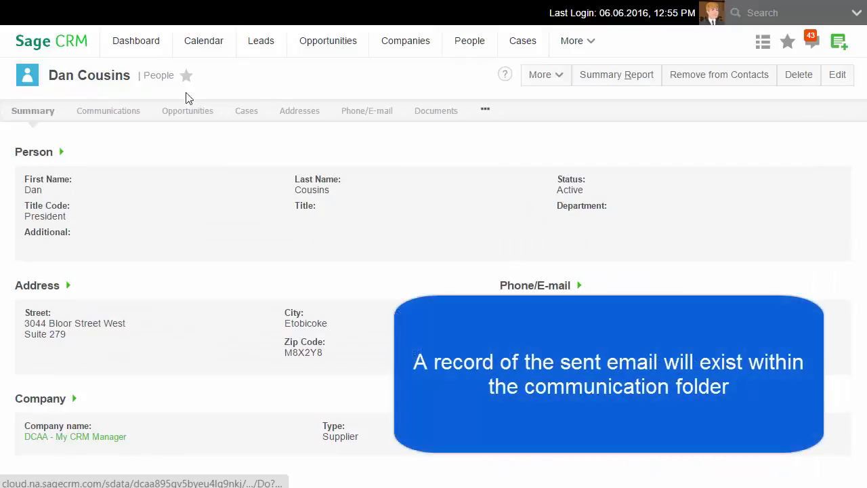
pyautogui.click(109, 115)
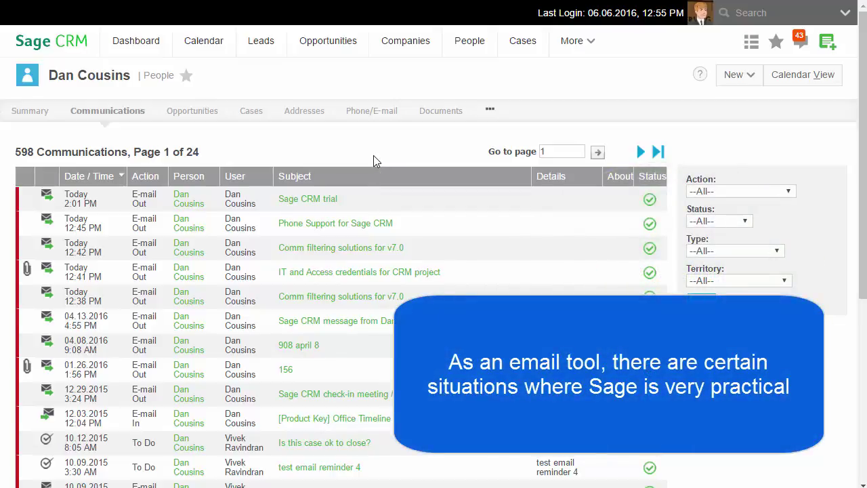
# - Send the person another email from their summary using the Active Account with Cloud template, and check their communications
pyautogui.click(26, 110)
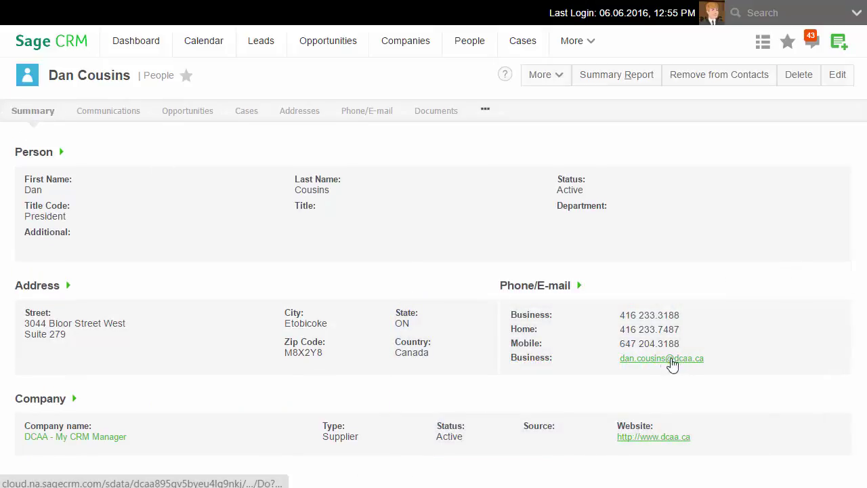
pyautogui.click(664, 362)
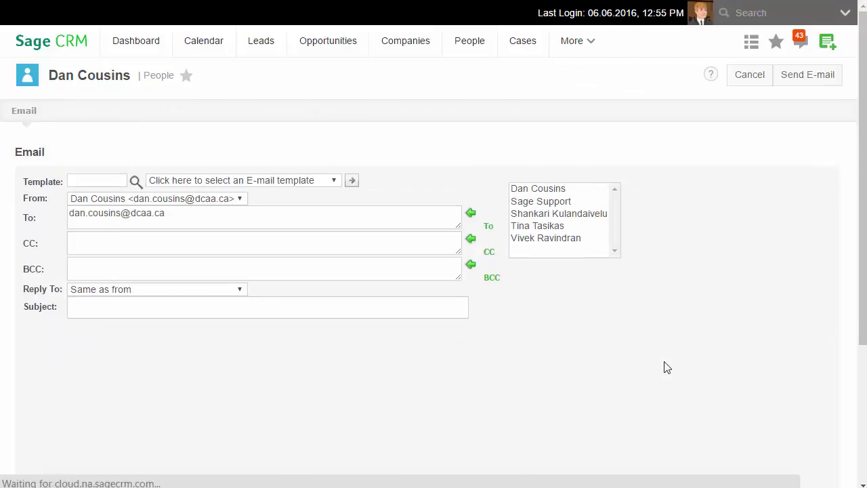
pyautogui.click(316, 183)
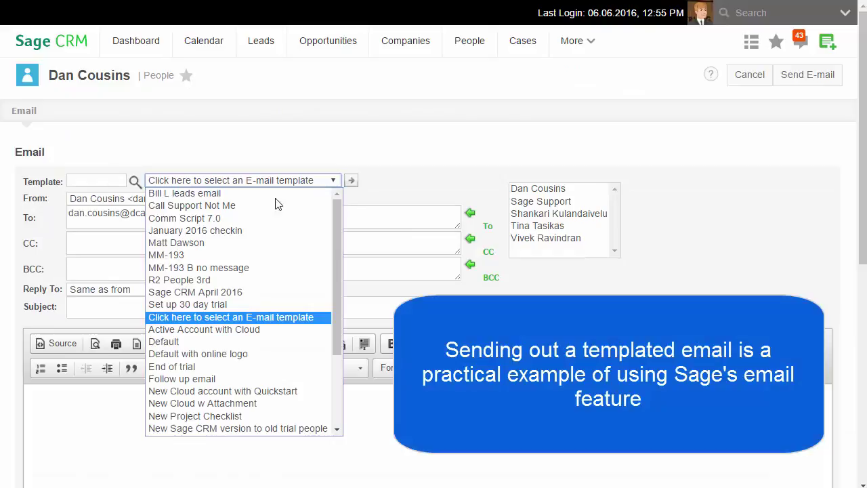
pyautogui.click(277, 231)
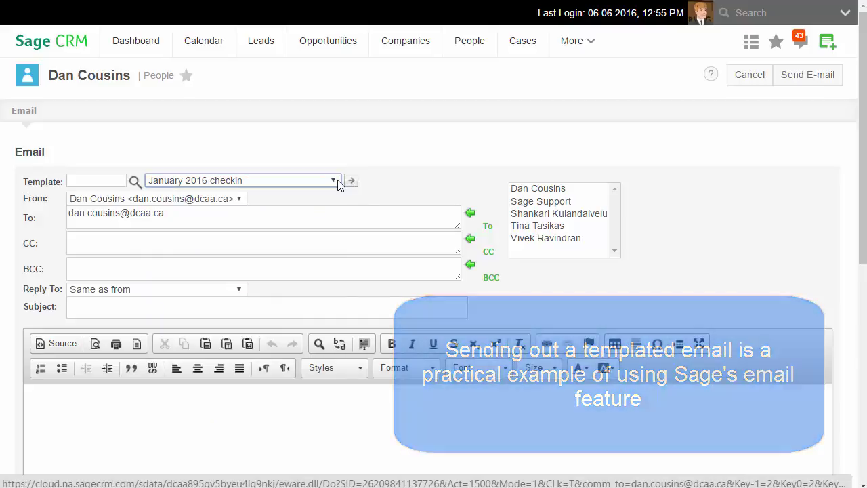
pyautogui.click(333, 180)
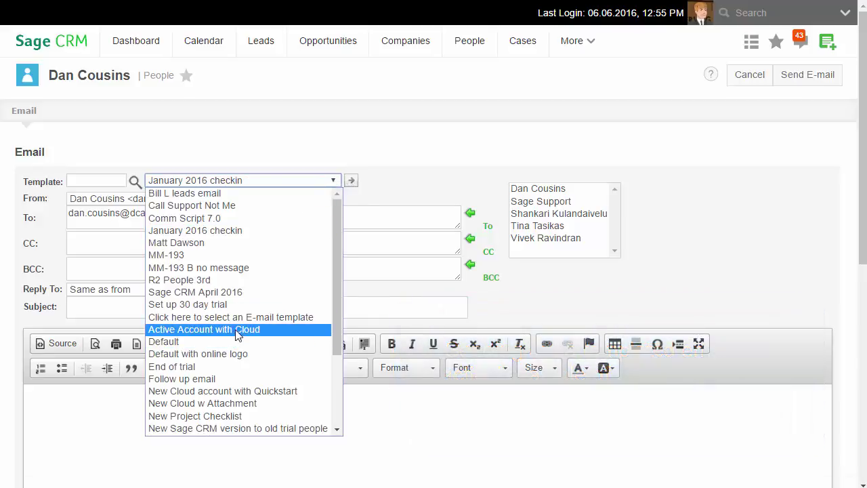
pyautogui.click(237, 330)
pyautogui.click(353, 181)
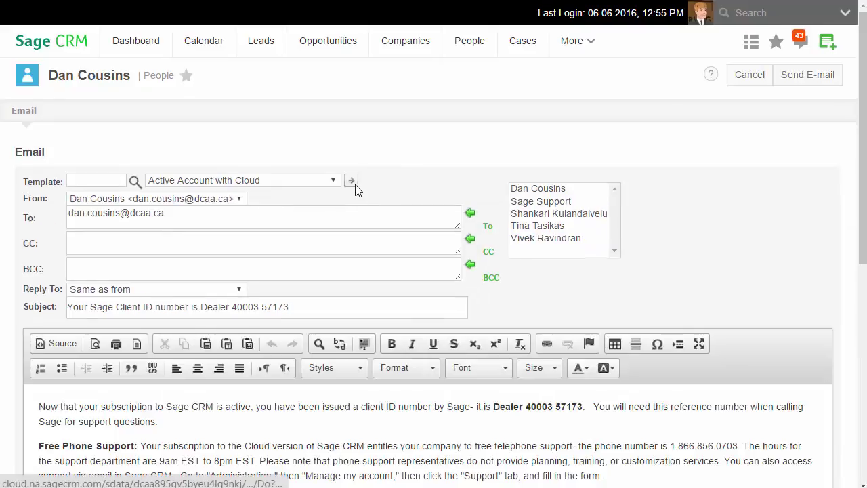
pyautogui.click(805, 79)
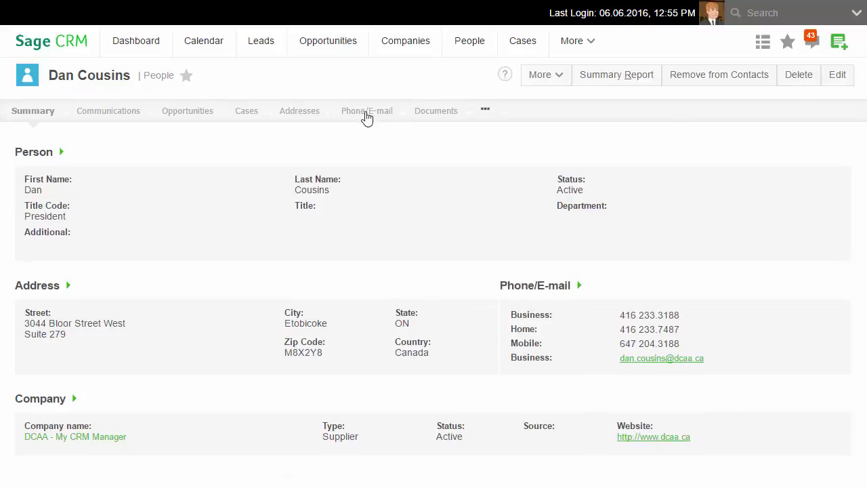
pyautogui.click(125, 116)
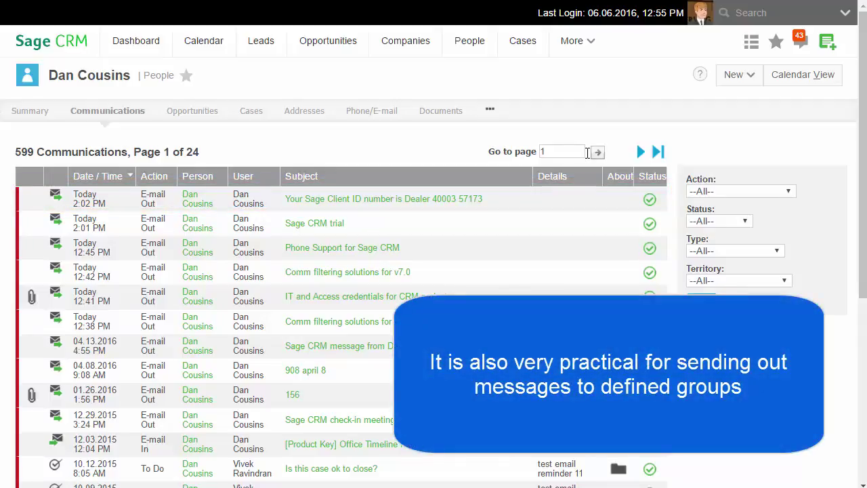
# - Open the third listed group, start a new mass email for it and review the email template options
pyautogui.click(596, 47)
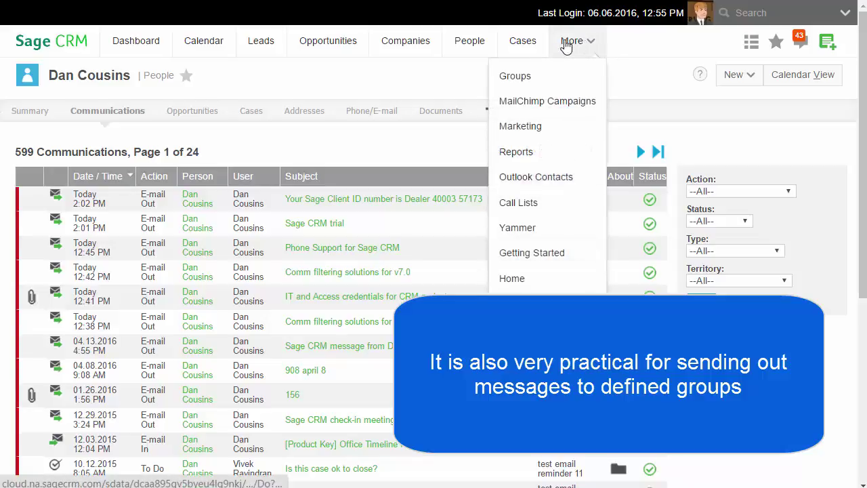
pyautogui.click(521, 78)
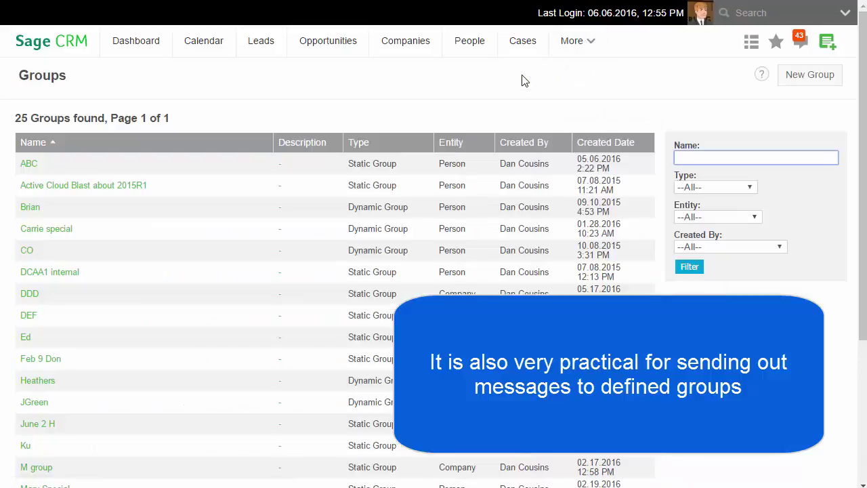
pyautogui.click(30, 210)
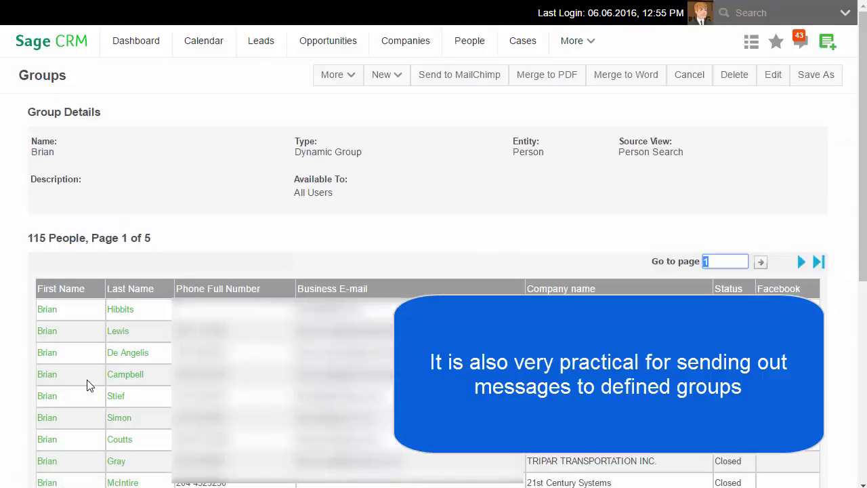
pyautogui.click(381, 75)
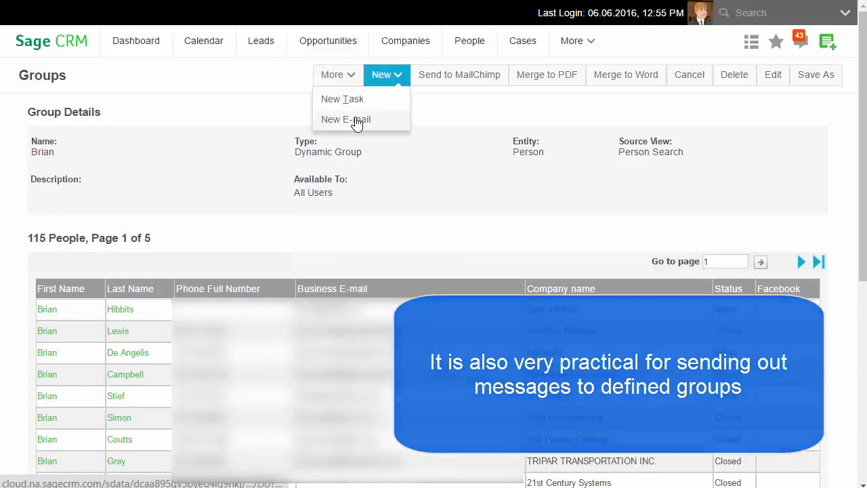
pyautogui.click(357, 121)
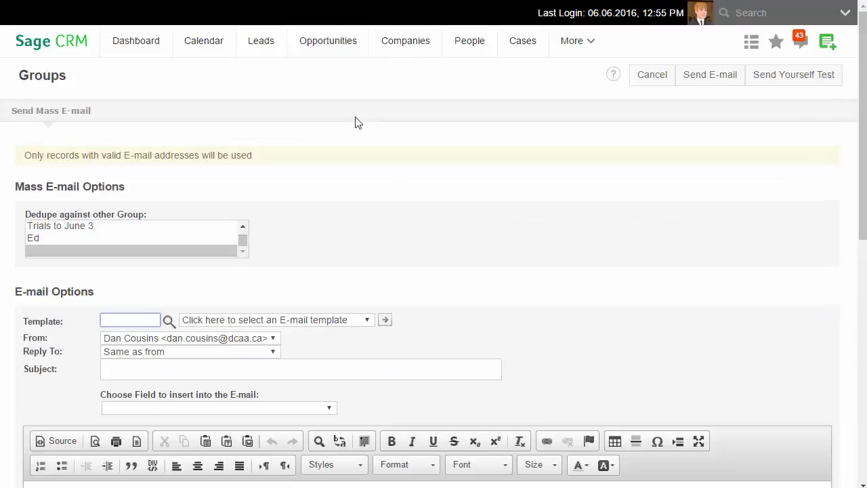
pyautogui.click(272, 322)
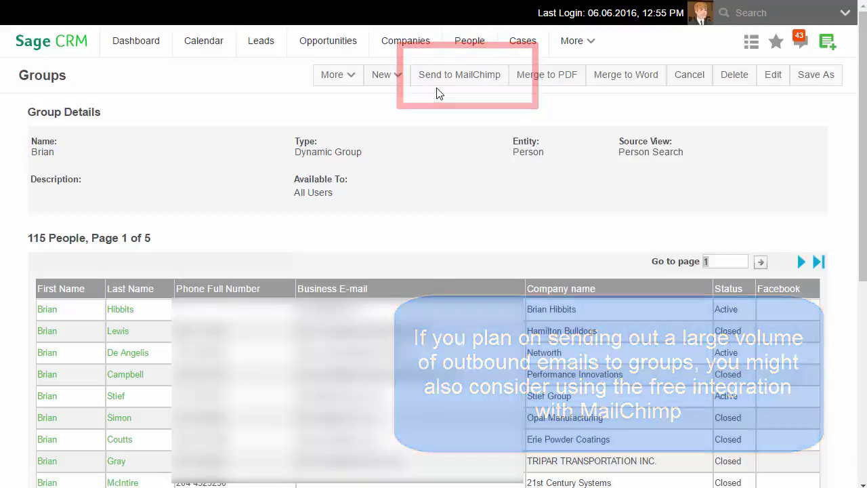
pyautogui.click(571, 41)
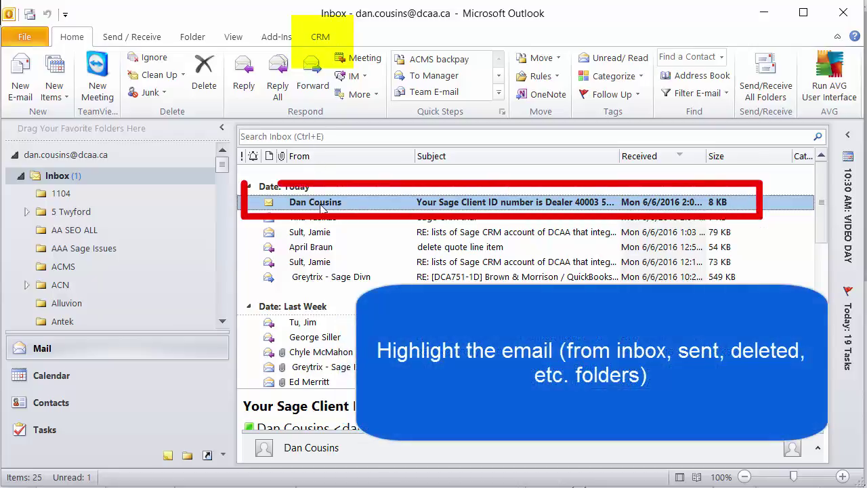
# - File the highlighted Sage Client ID email from Outlook in CRM under Alpha Corp and its contact, and open the filed communication
pyautogui.click(312, 38)
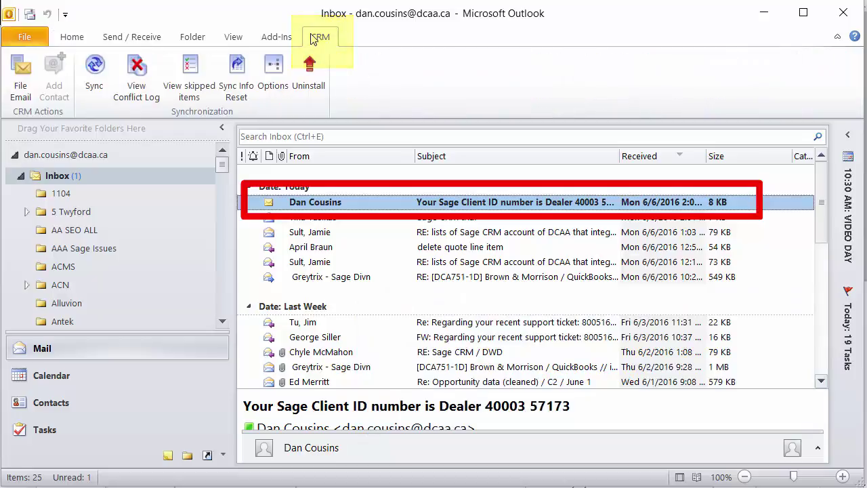
pyautogui.click(20, 76)
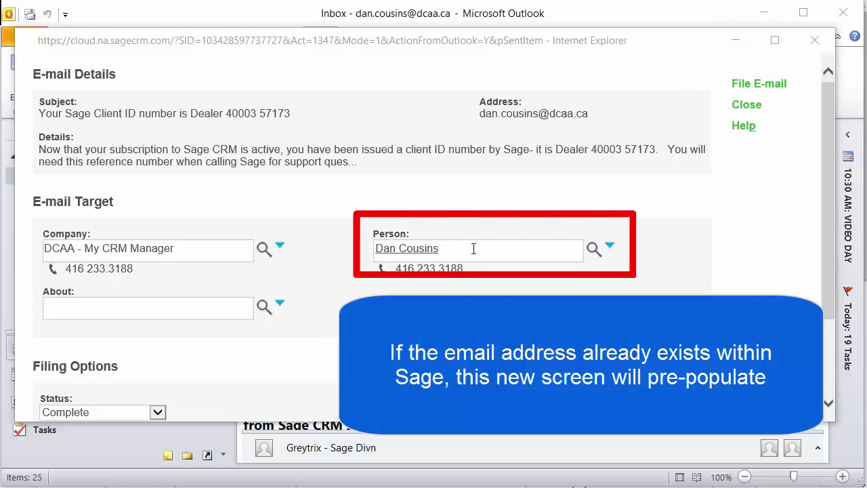
pyautogui.click(279, 246)
pyautogui.click(298, 286)
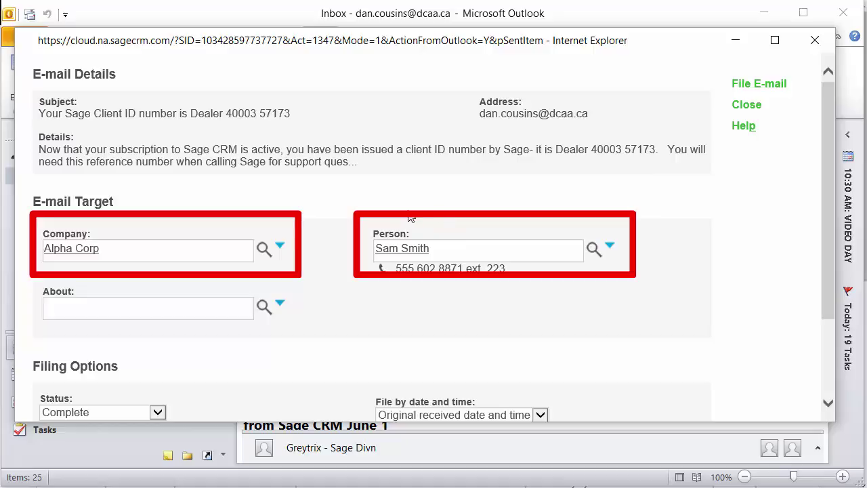
pyautogui.click(741, 87)
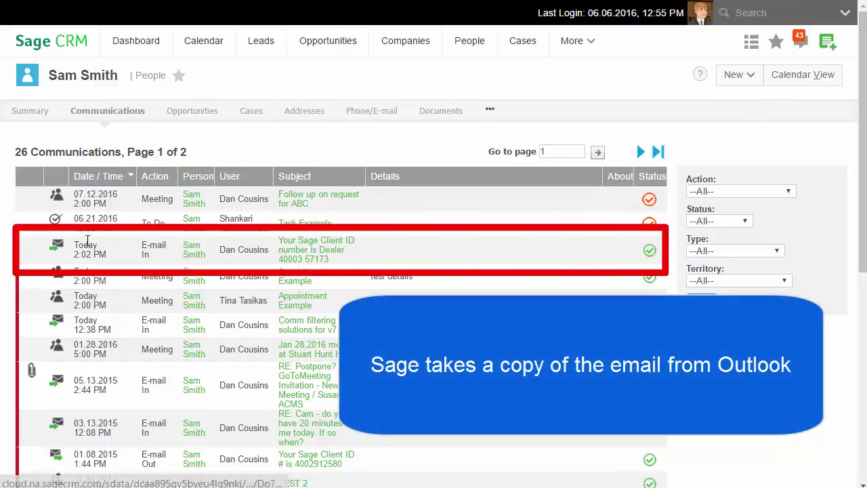
pyautogui.click(59, 251)
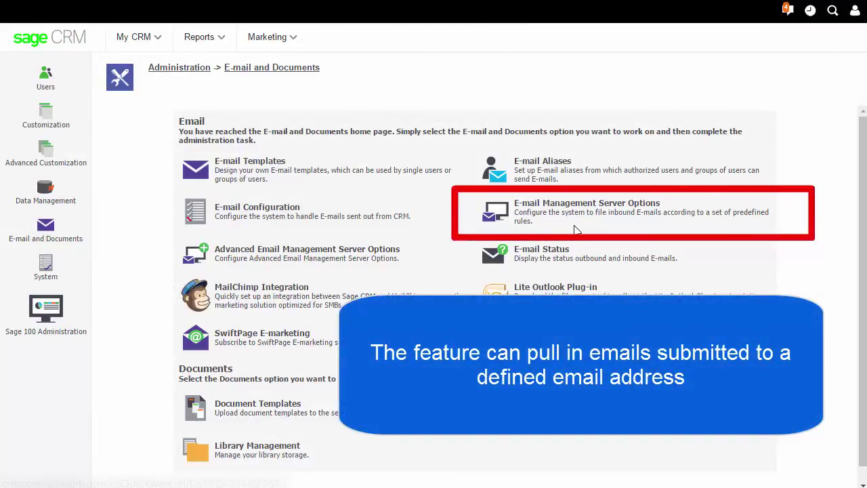
# - Open the E-mail Management Server Options in the email and documents administration
pyautogui.click(500, 221)
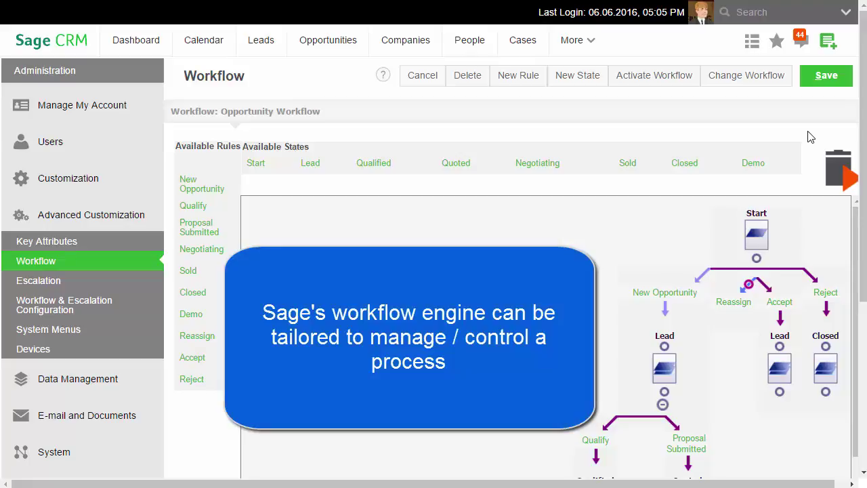
# - Review the New Opportunity rule's workflow actions and the action types available for a new one, and open the escalation settings
pyautogui.click(646, 295)
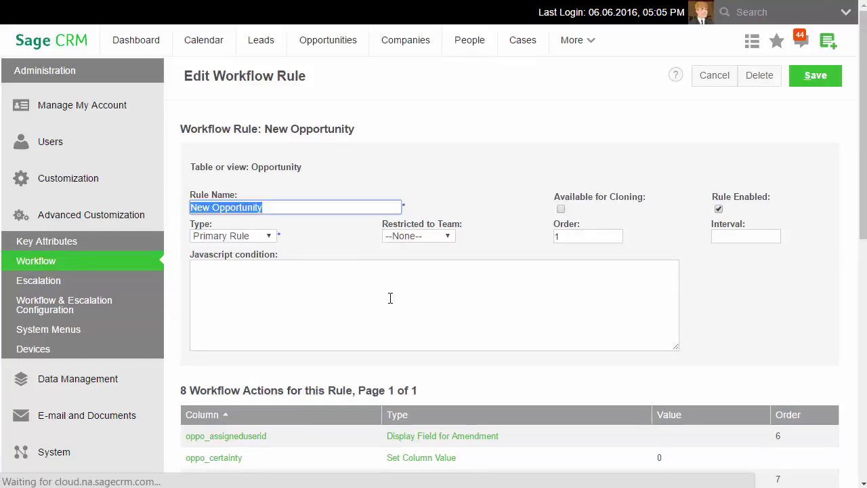
pyautogui.scroll(-2, 352, 339)
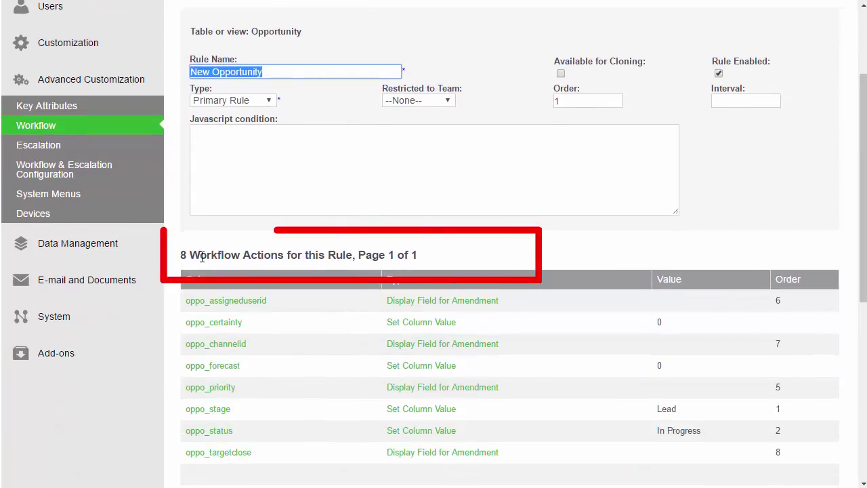
pyautogui.scroll(-5, 323, 274)
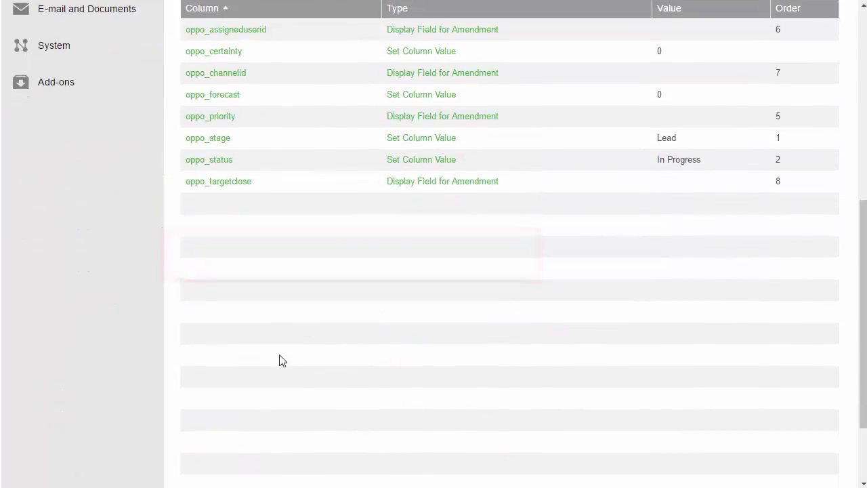
pyautogui.scroll(-2, 241, 481)
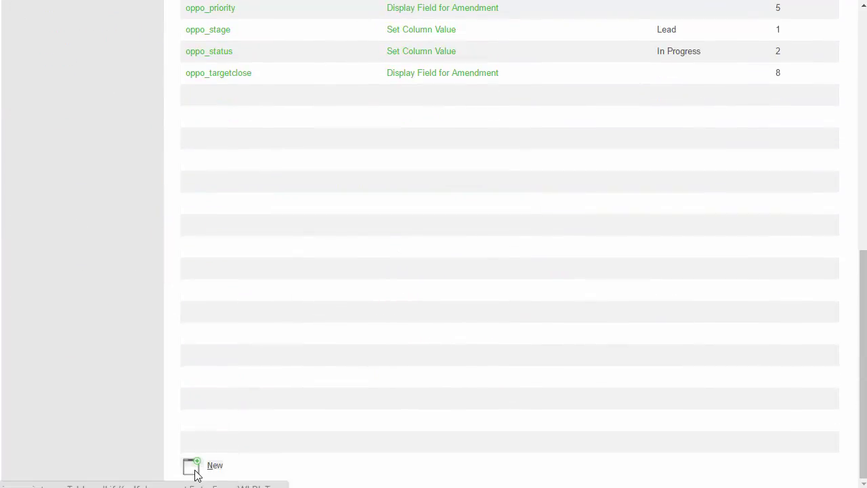
pyautogui.click(195, 474)
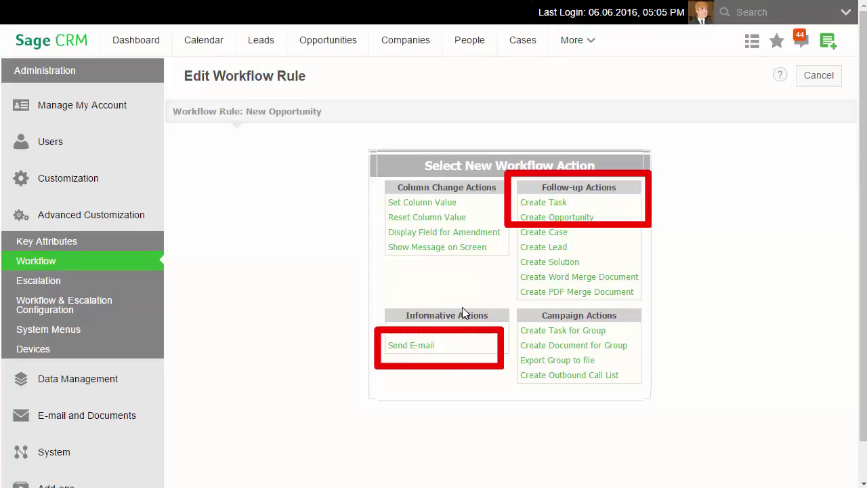
pyautogui.click(51, 281)
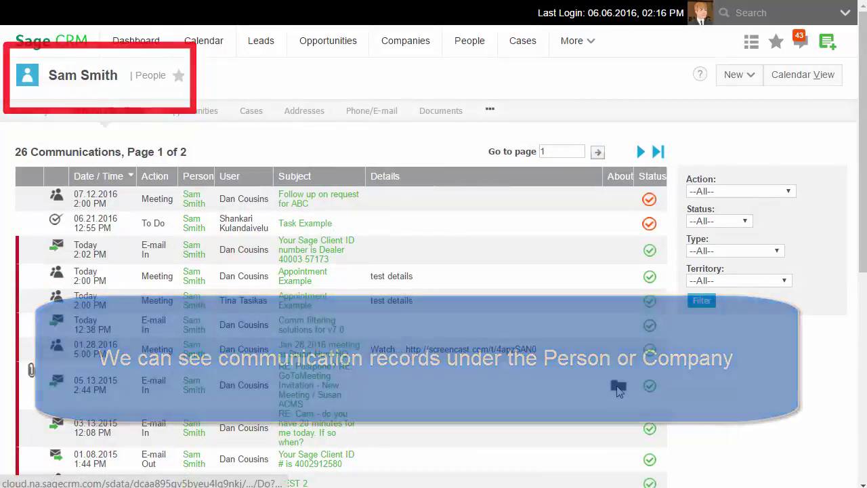
# - Check the communications of the case linked to the GoToMeeting invitation email, and open the calendar
pyautogui.click(616, 390)
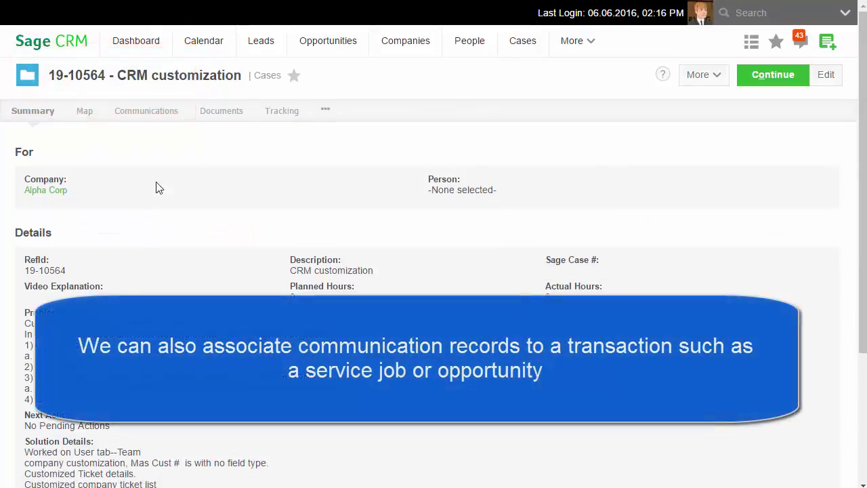
pyautogui.click(156, 115)
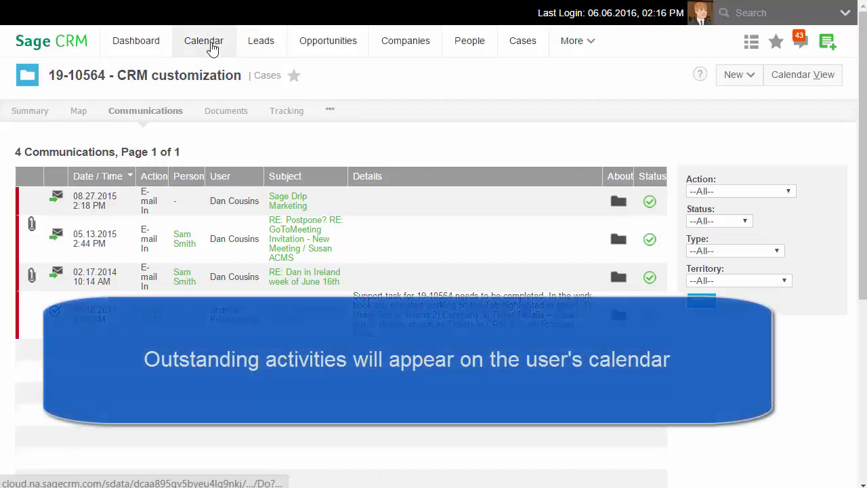
pyautogui.click(203, 42)
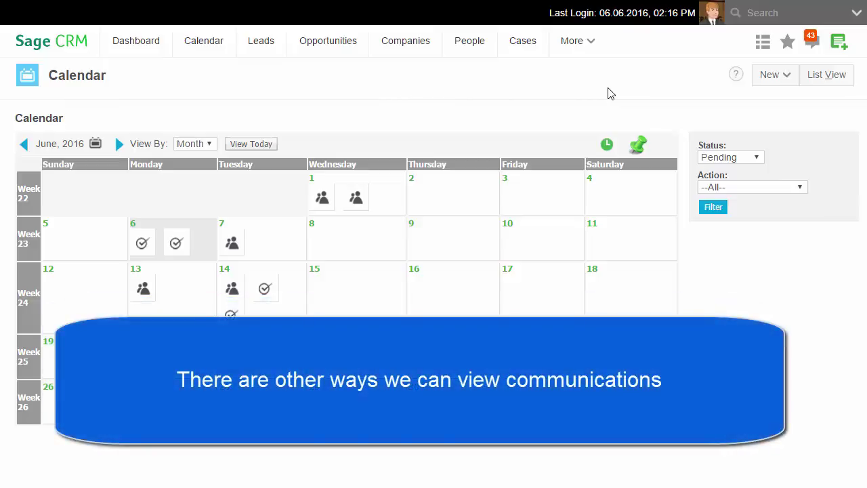
# - Open the communication search and set its criteria to action Demo and status Complete
pyautogui.click(854, 13)
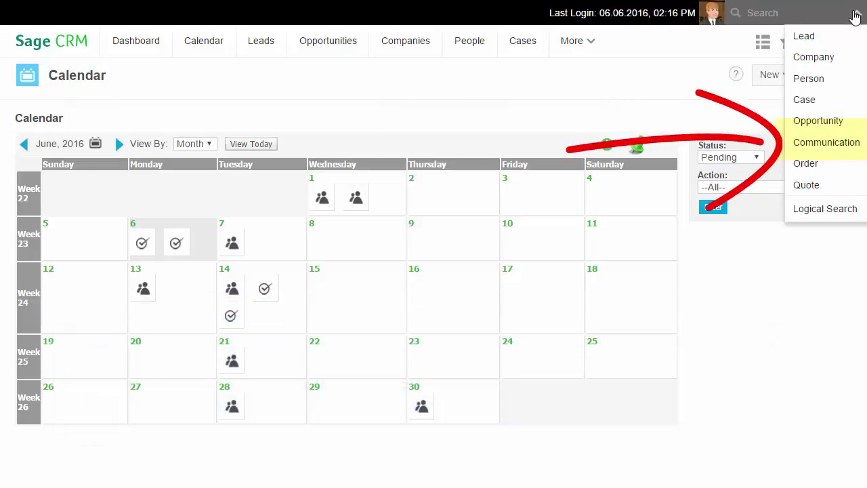
pyautogui.click(823, 142)
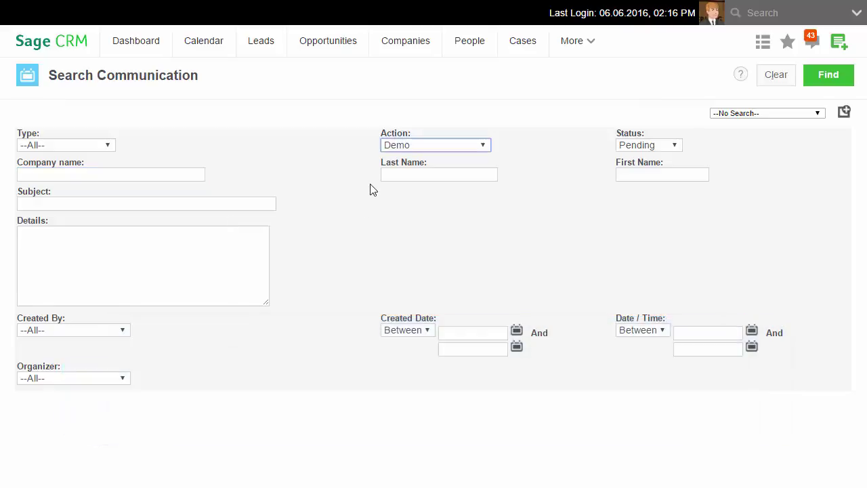
pyautogui.click(628, 144)
pyautogui.click(636, 169)
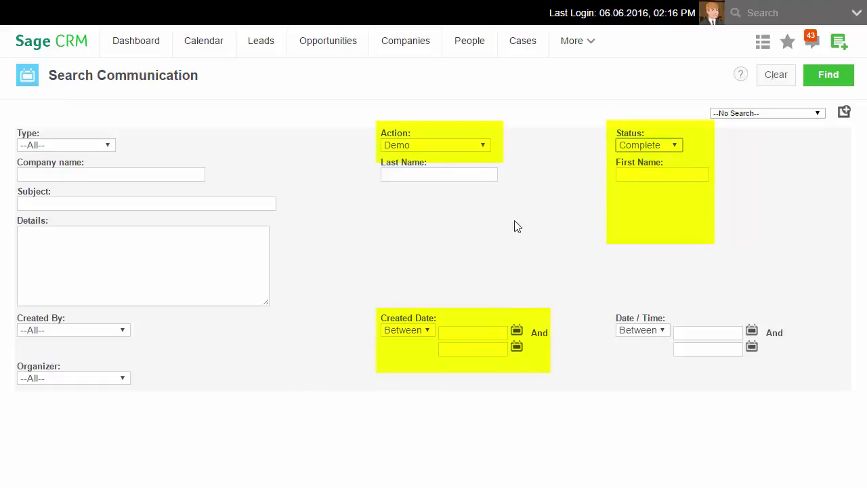
# - Open the reports area
pyautogui.moveTo(563, 42)
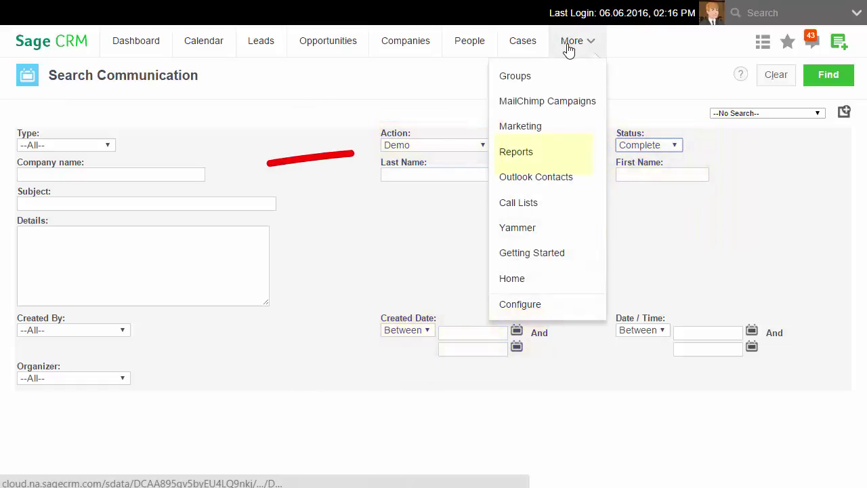
pyautogui.click(532, 157)
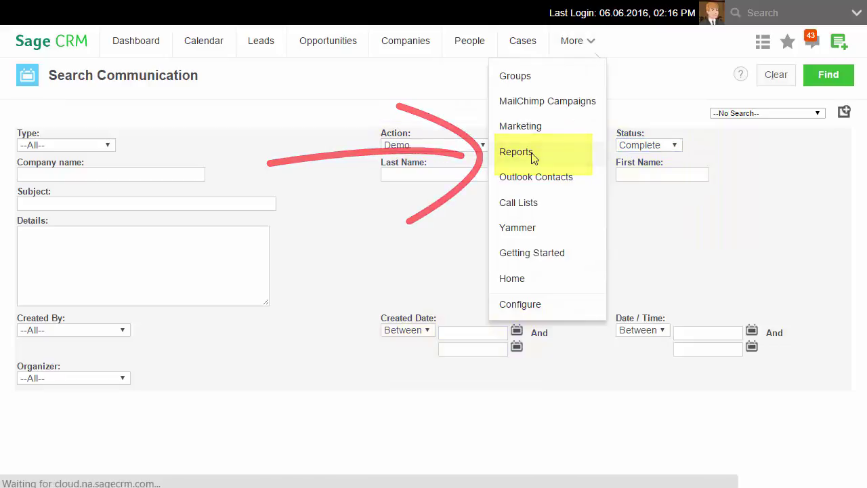